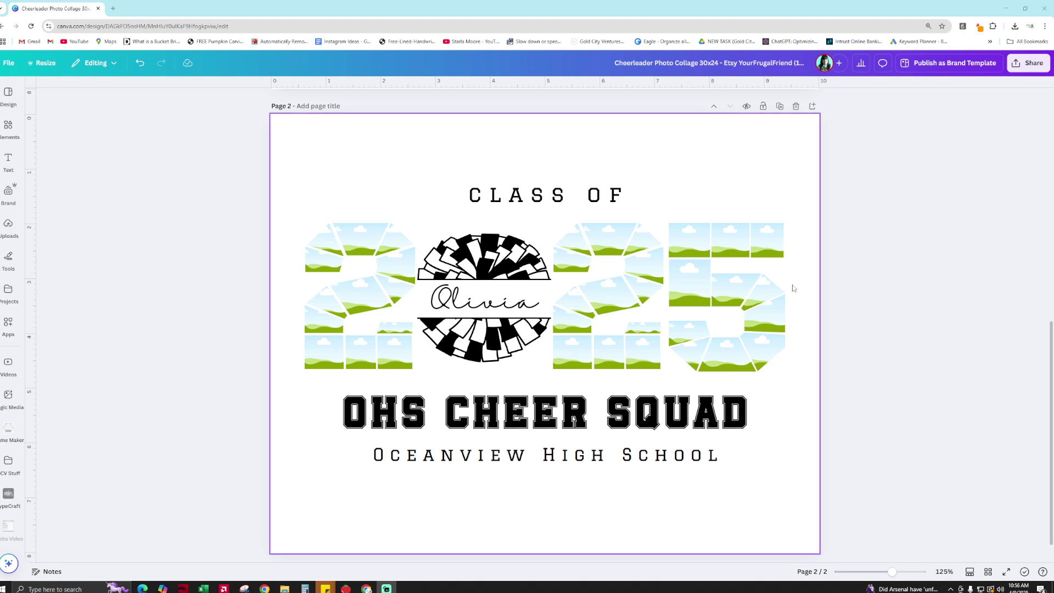
Try a medium blue from the photo colors on the pom-pom graphic and undo the colour change
click(566, 193)
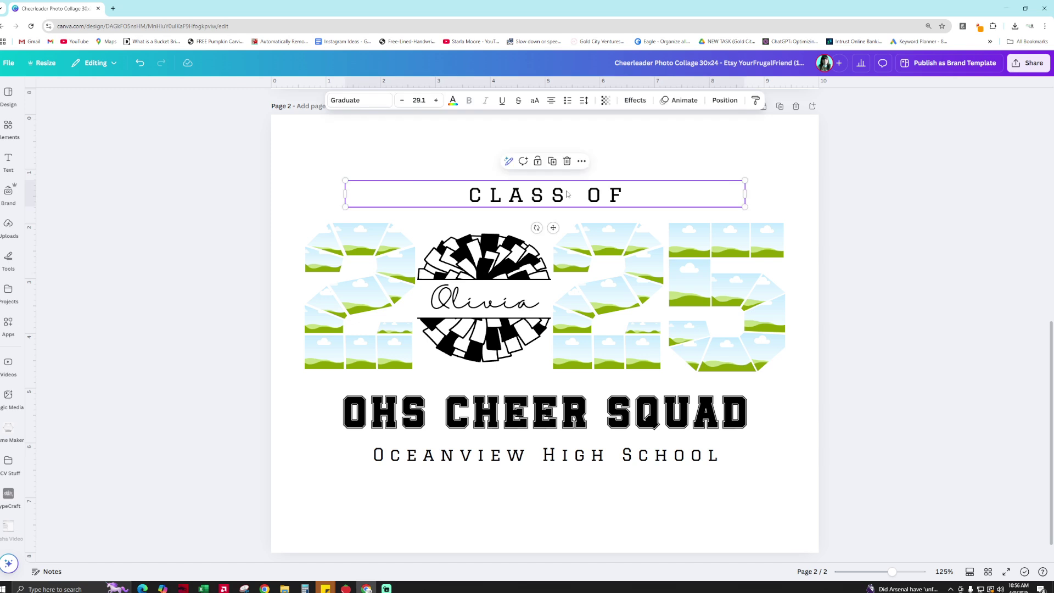
click(522, 400)
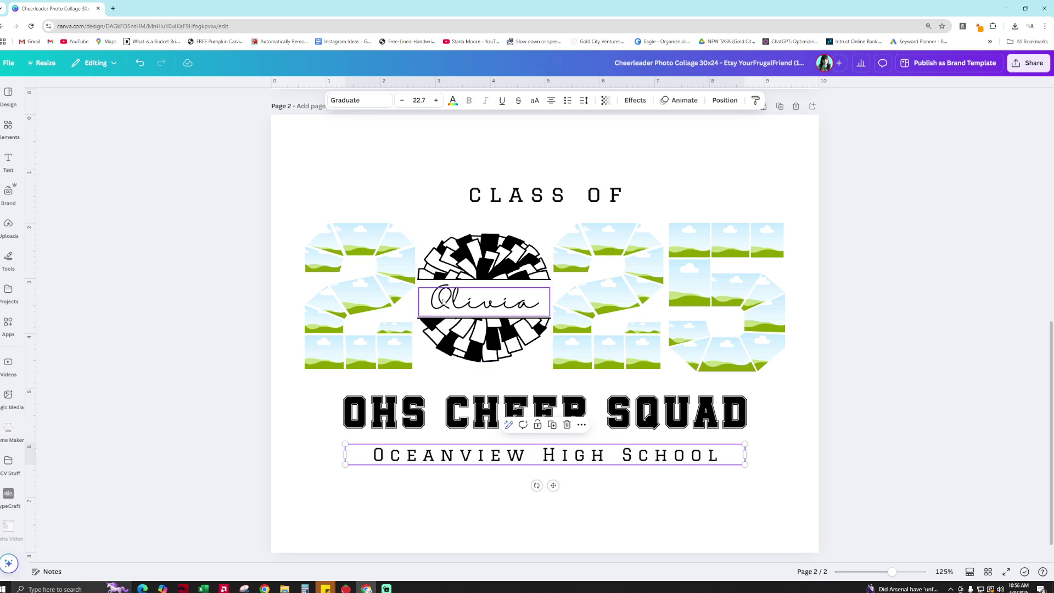
click(488, 255)
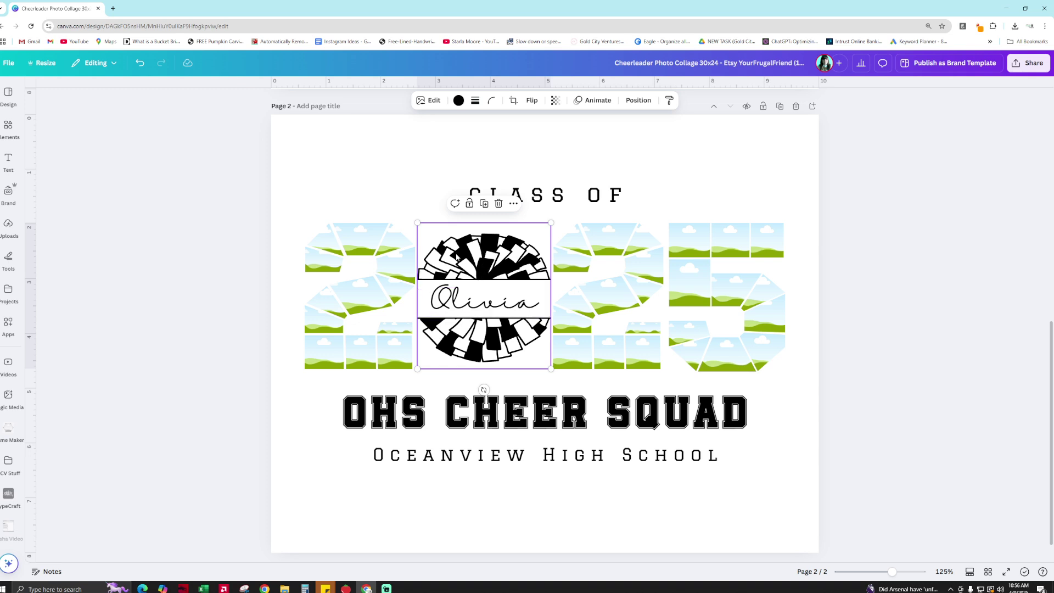
click(458, 100)
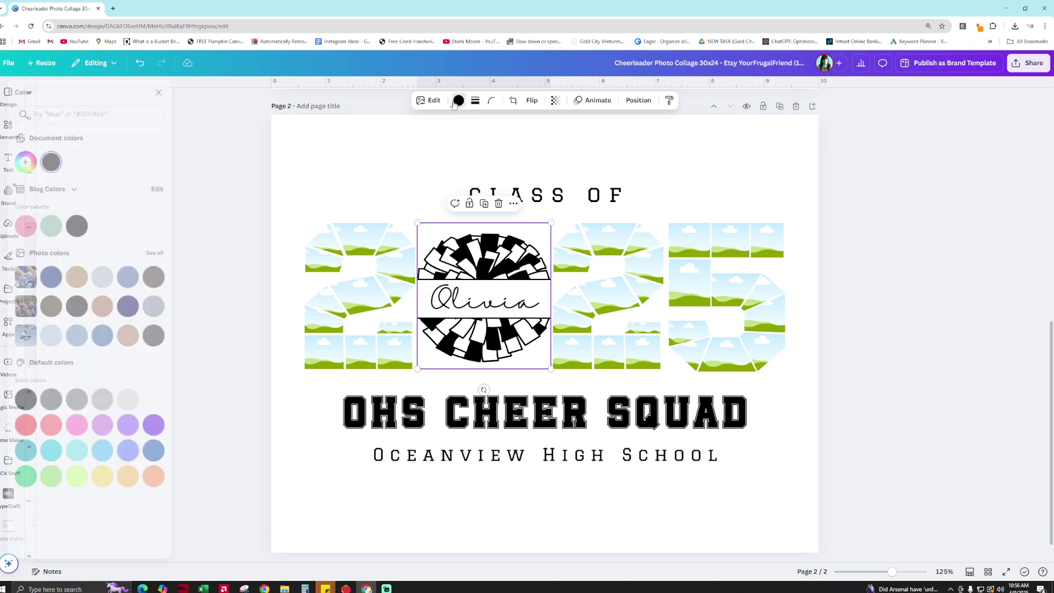
click(145, 278)
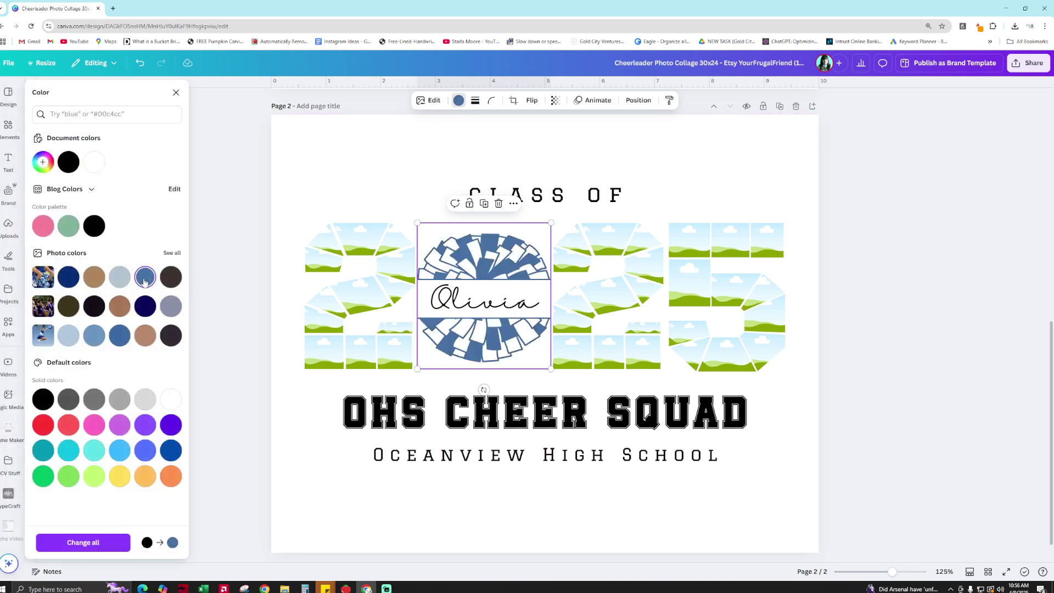
key(ctrl+z)
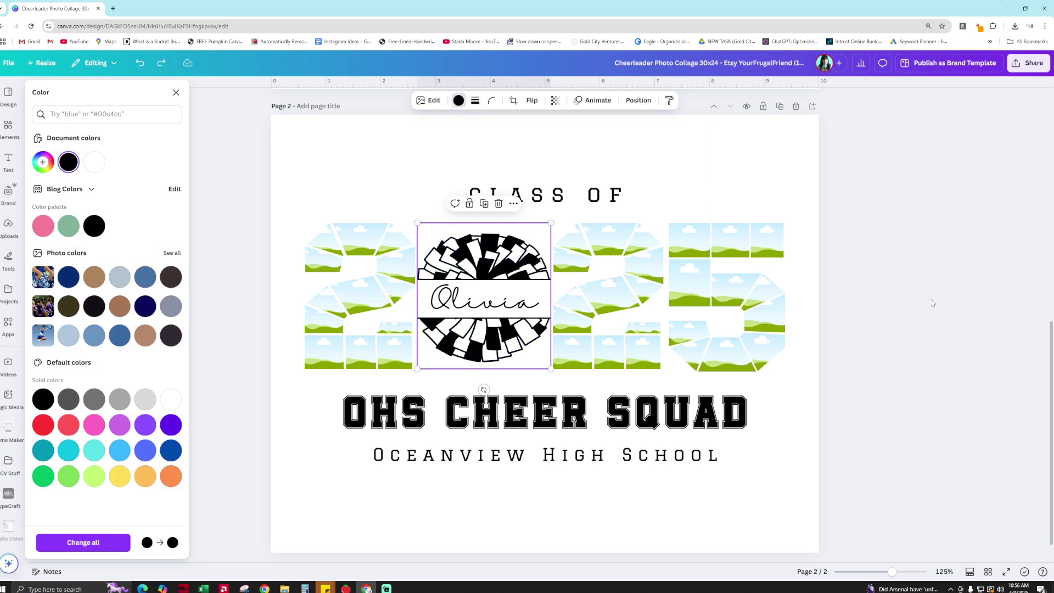
key(Escape)
Recolour the "CLASS OF" heading with the violet from the default solid colors
click(585, 203)
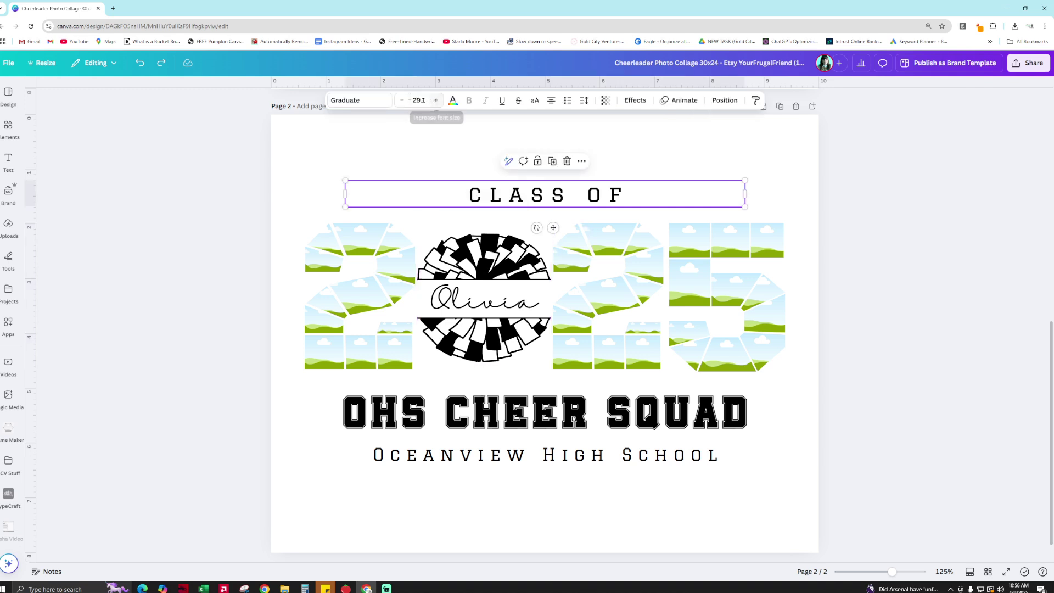
click(452, 101)
click(146, 314)
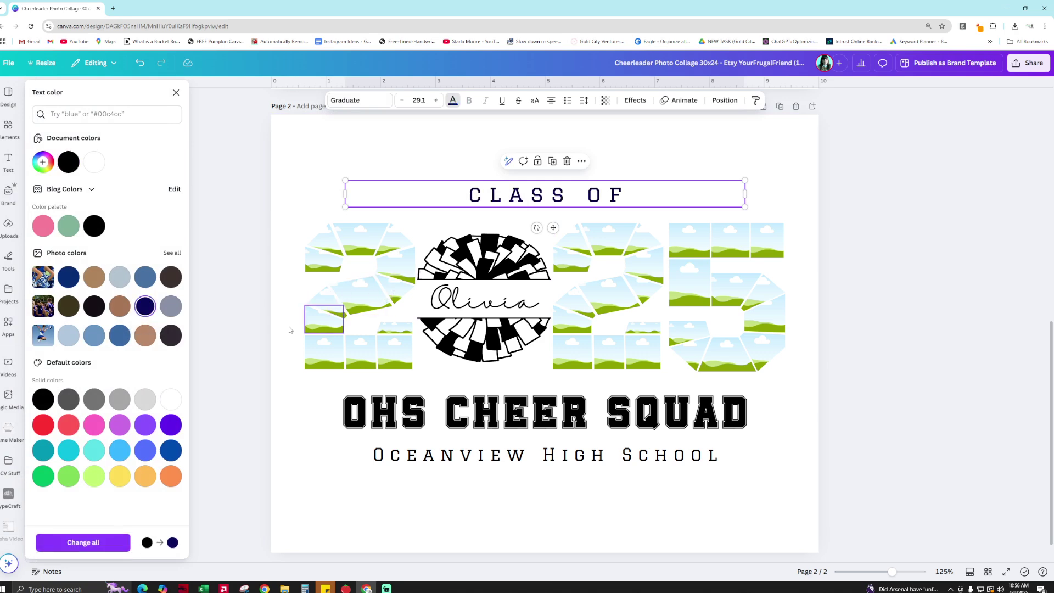
click(170, 425)
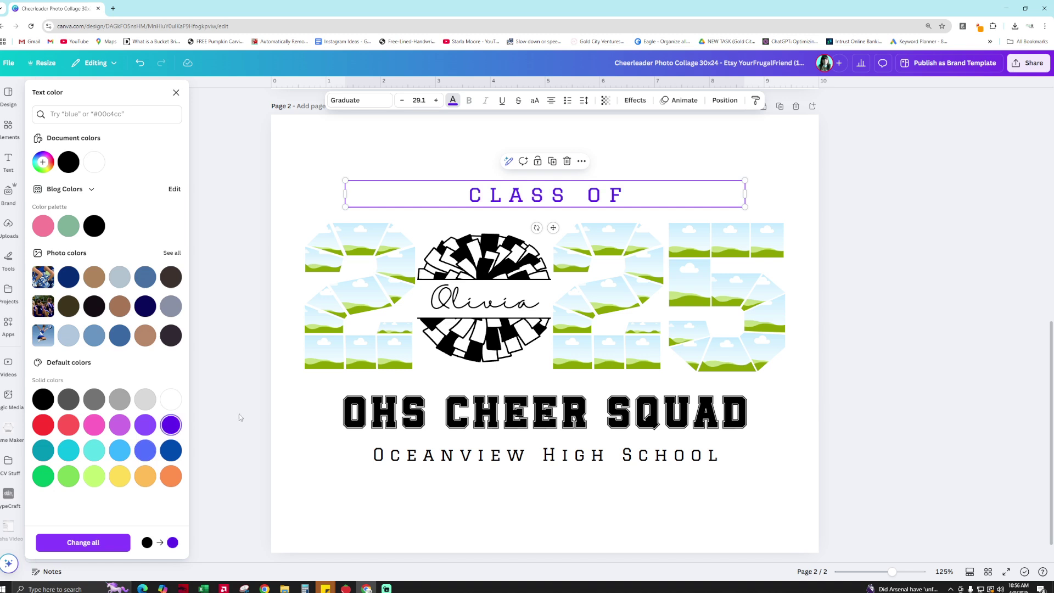
Recolour the "OHS CHEER SQUAD" text violet and apply the change to all matching black text in the design
click(542, 408)
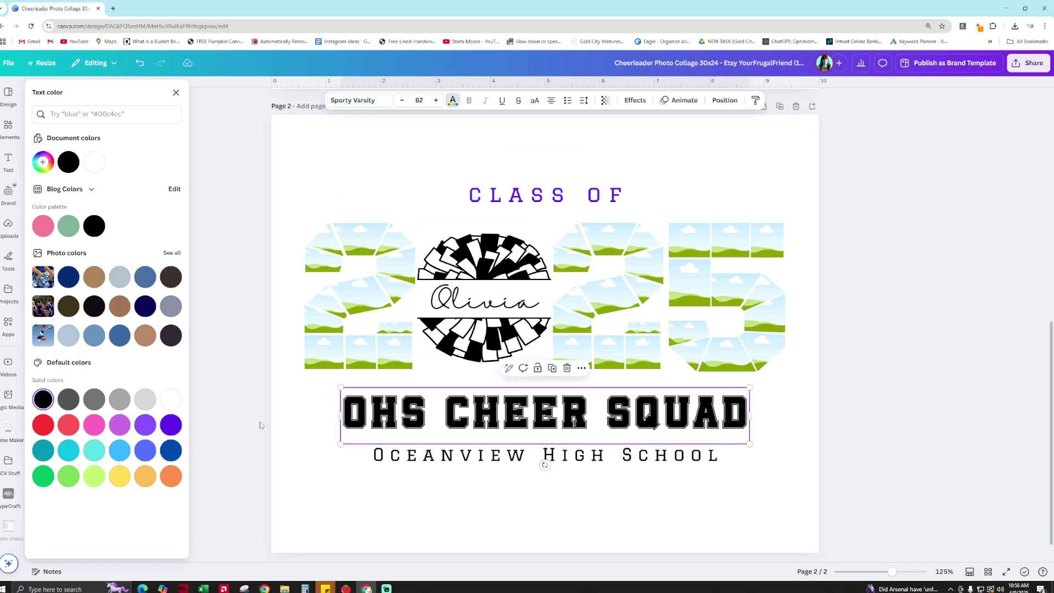
click(171, 424)
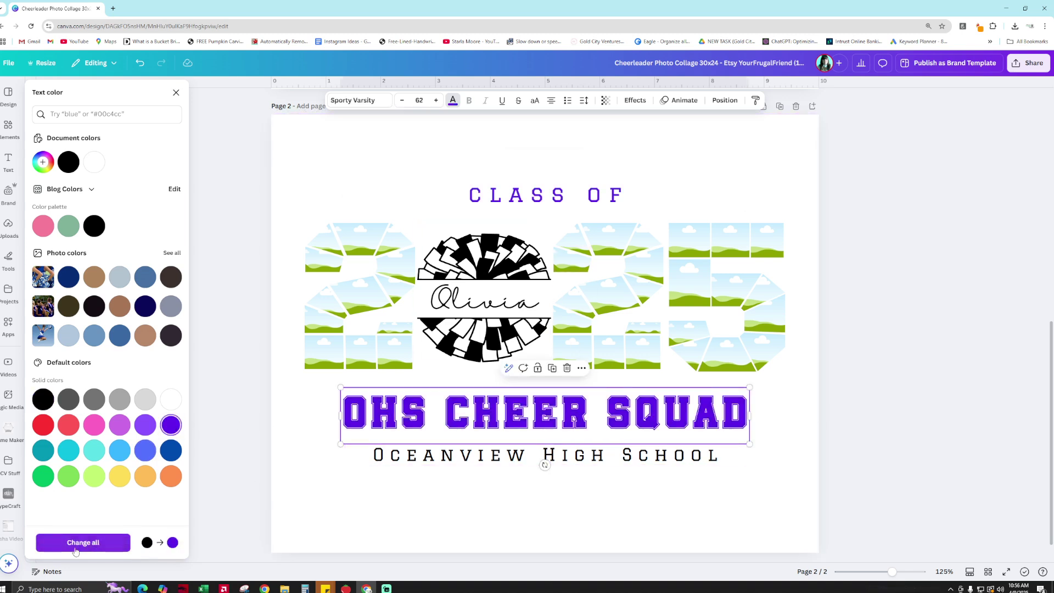
click(113, 542)
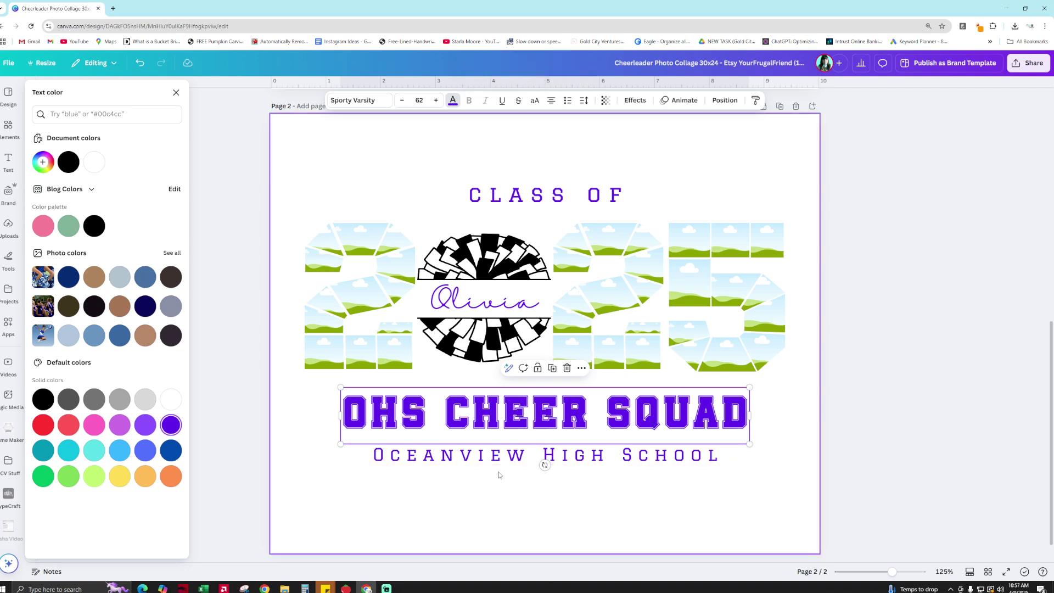
Try a larger font size on the "Oceanview High School" line and bring it back to 22.7
click(527, 455)
click(436, 100)
click(436, 100)
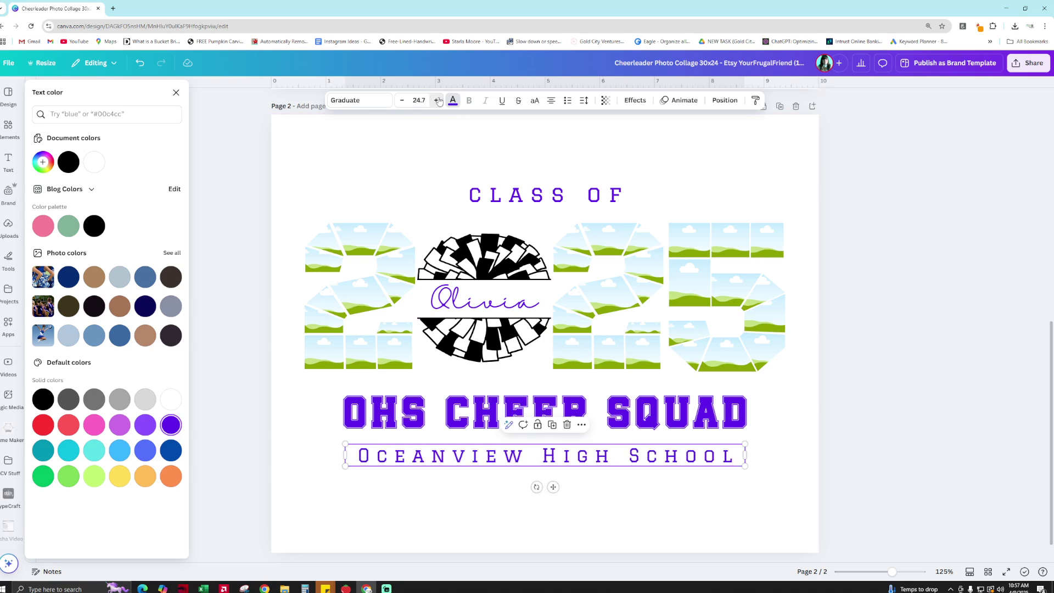
click(436, 100)
click(401, 100)
click(402, 99)
click(401, 100)
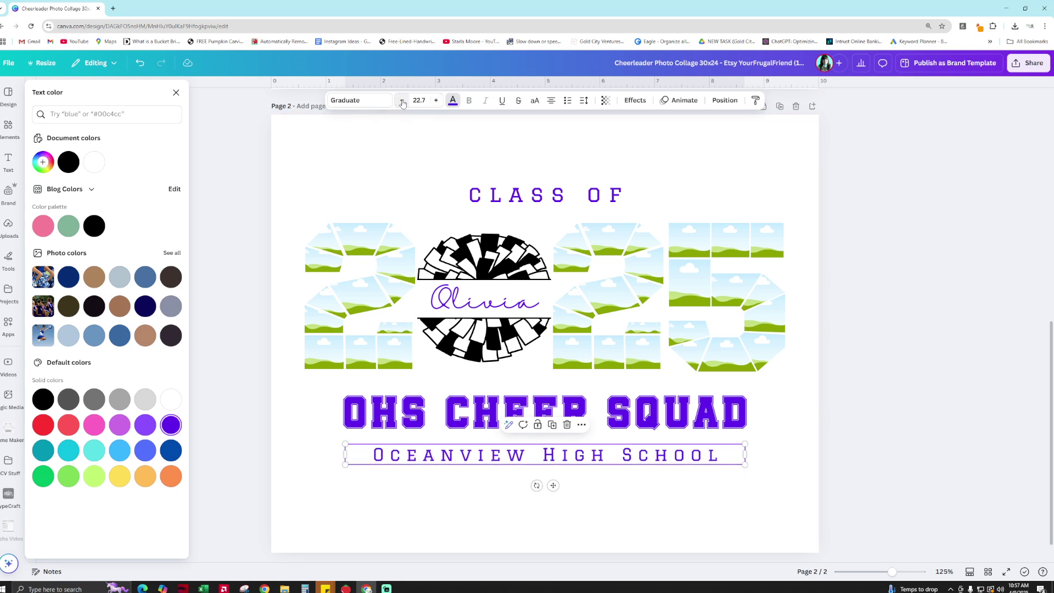
Recolour the pom-pom graphic with the violet from the document colors
click(455, 270)
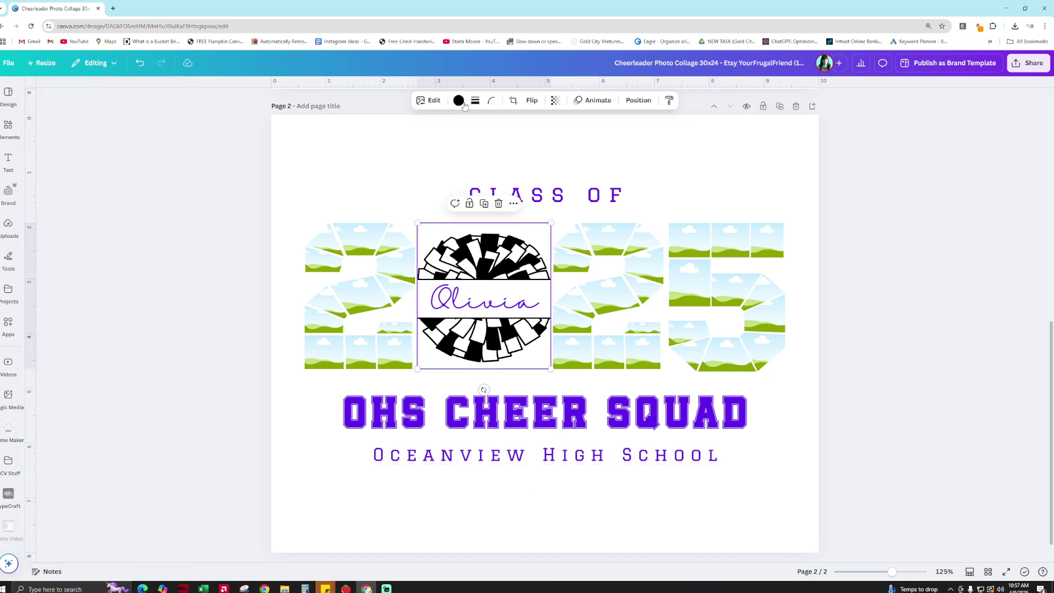
click(458, 99)
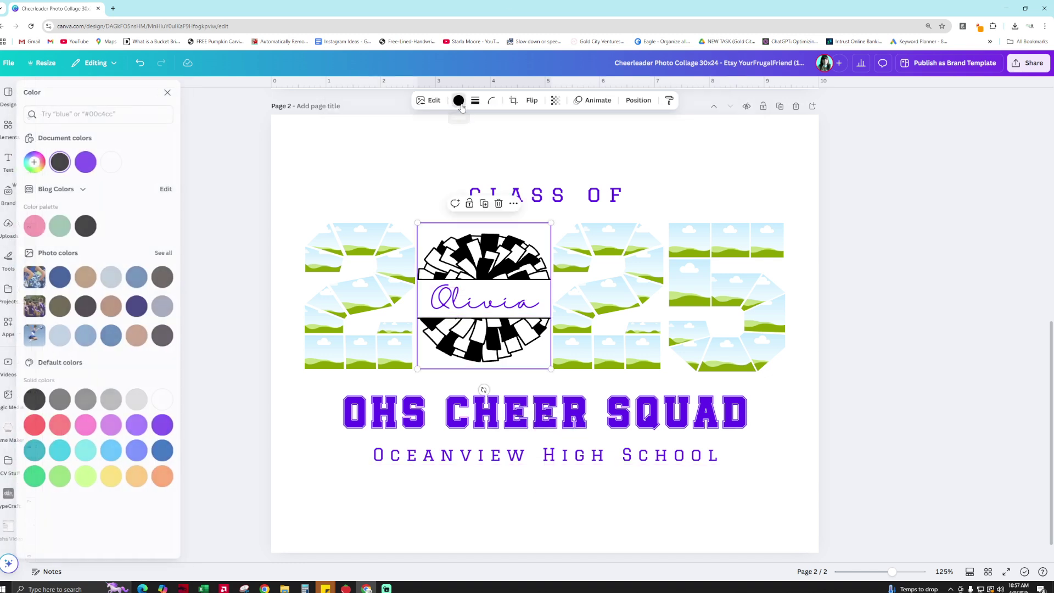
click(92, 163)
click(389, 162)
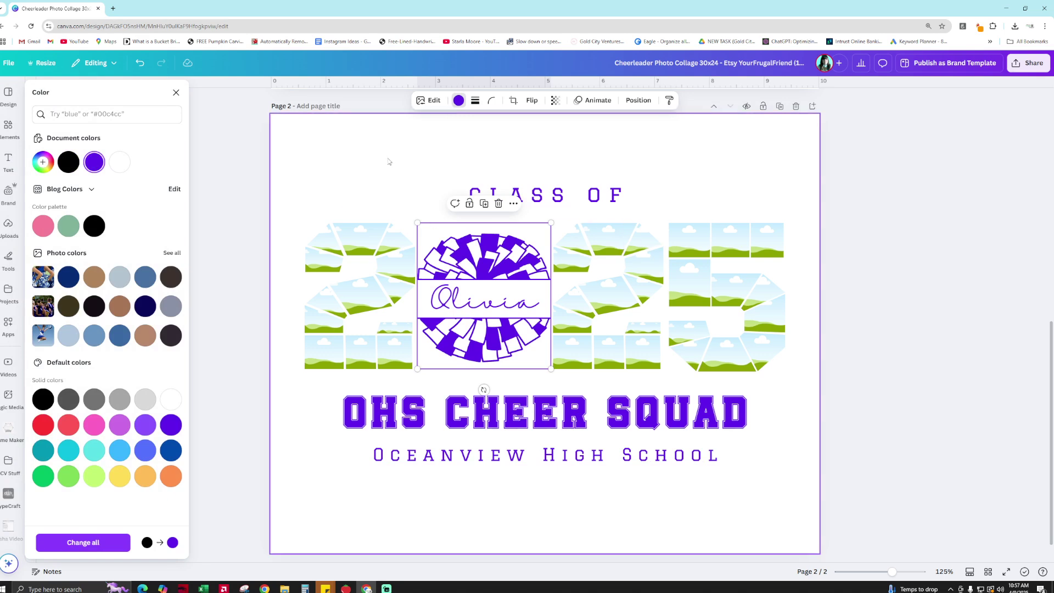
Replace the name across the middle of the pom-pom with another student's first name
double_click(479, 309)
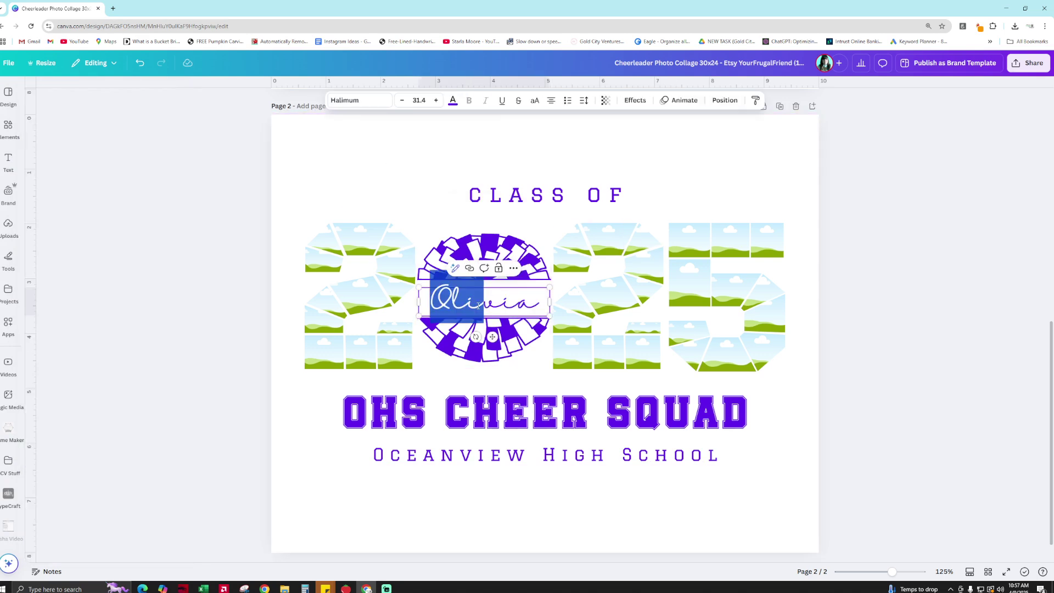
click(395, 181)
double_click(476, 289)
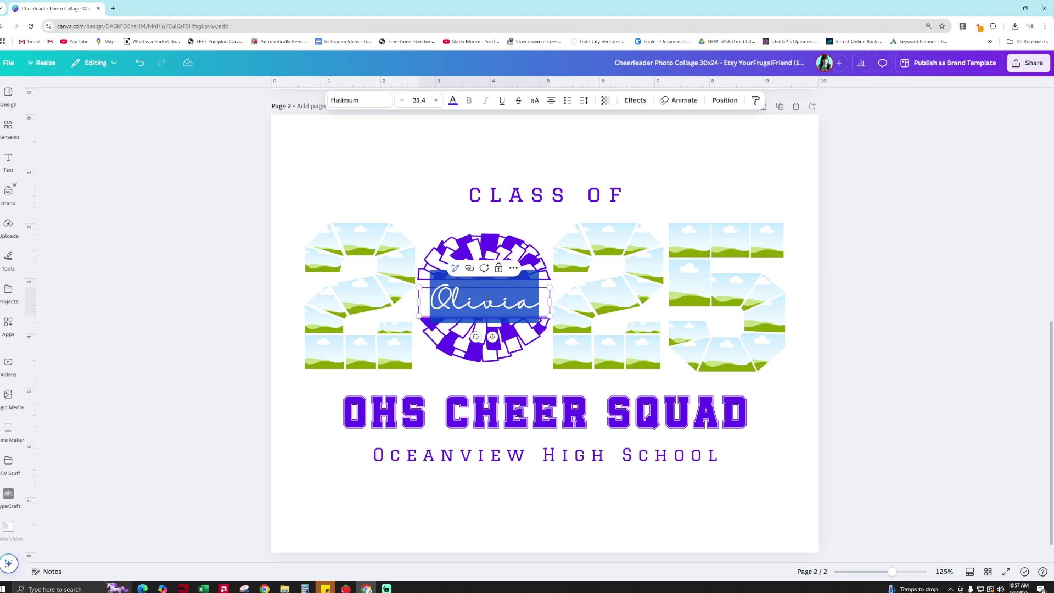
text(Samant)
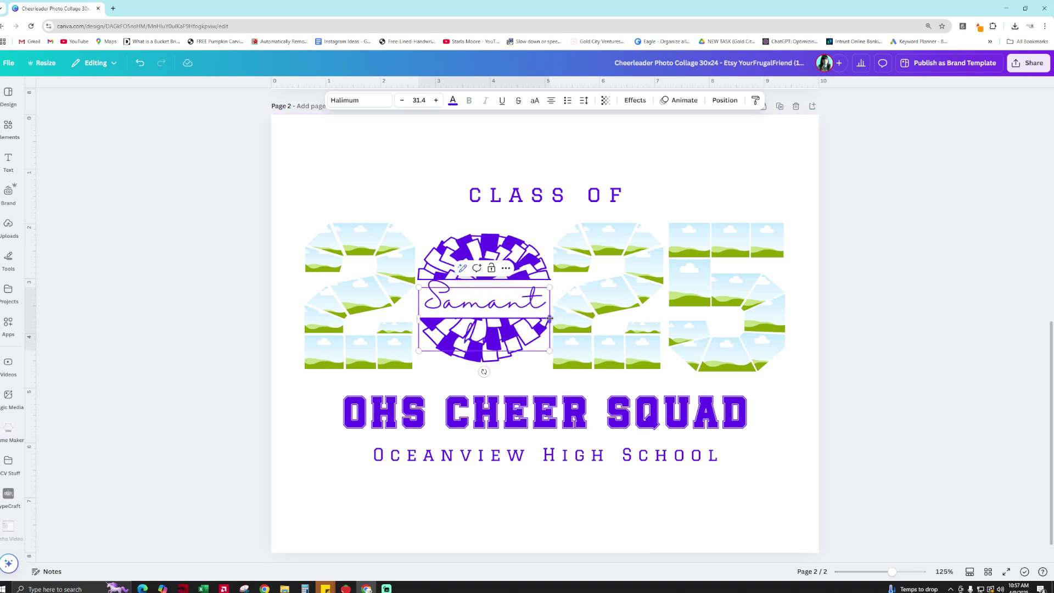
key(ctrl+a)
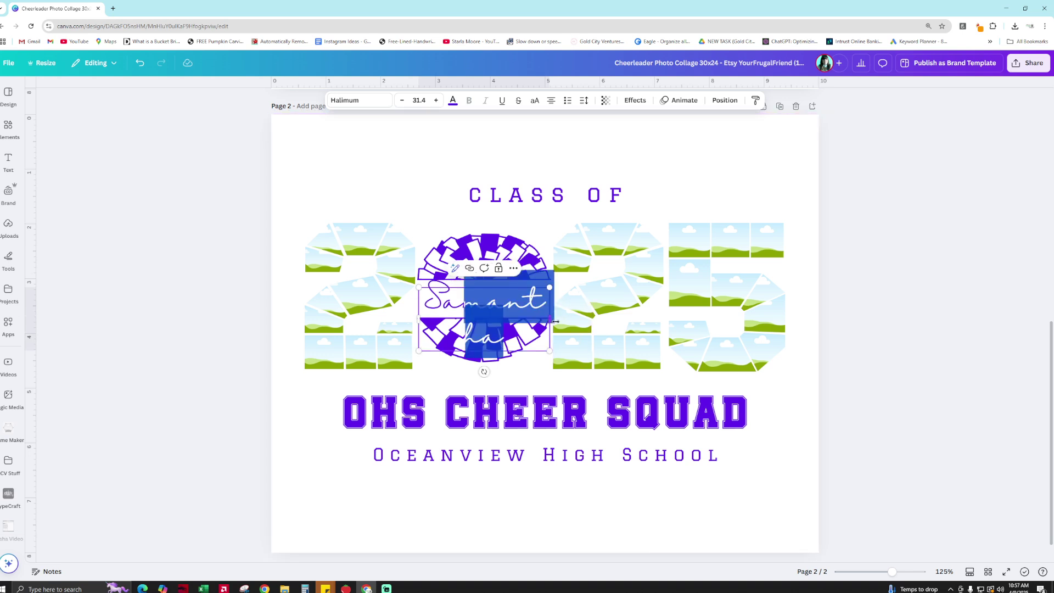
Fit the new name on one line at font size 22.9 and centre it within the pom-pom's blank band
drag(555, 321, 600, 313)
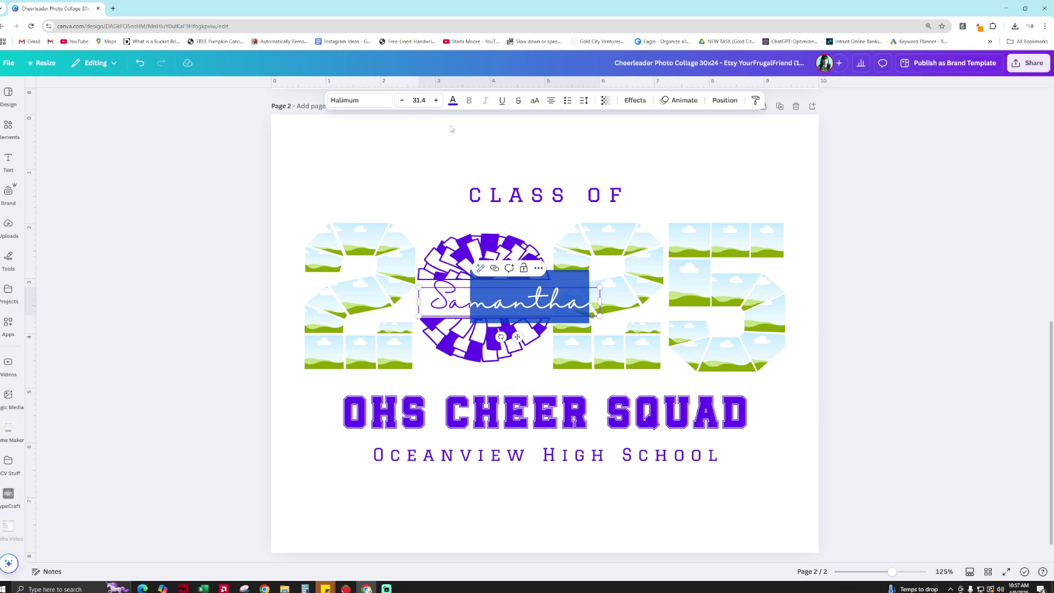
drag(598, 316, 560, 314)
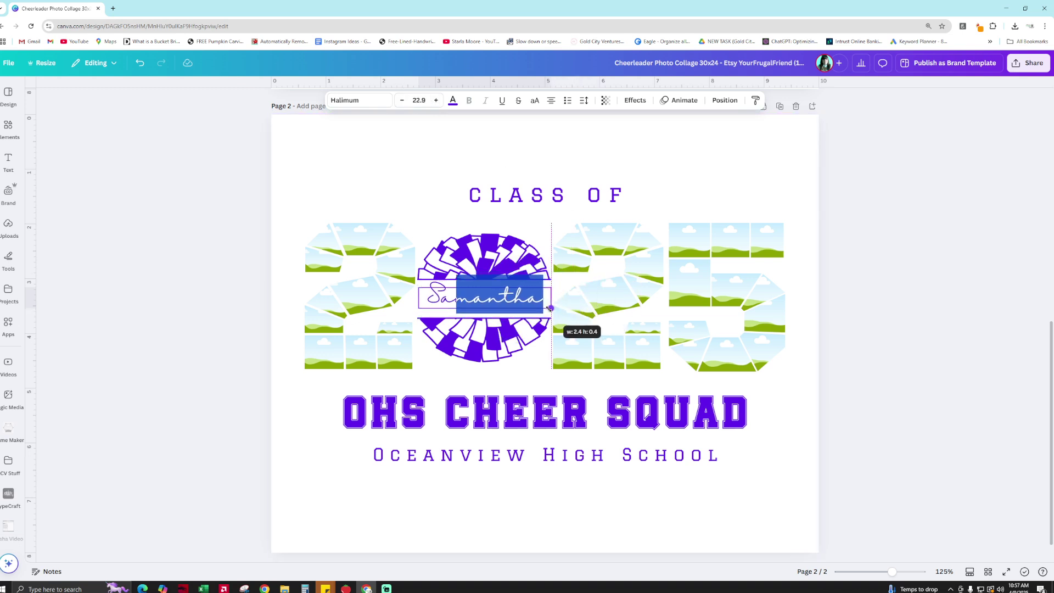
click(958, 348)
click(546, 300)
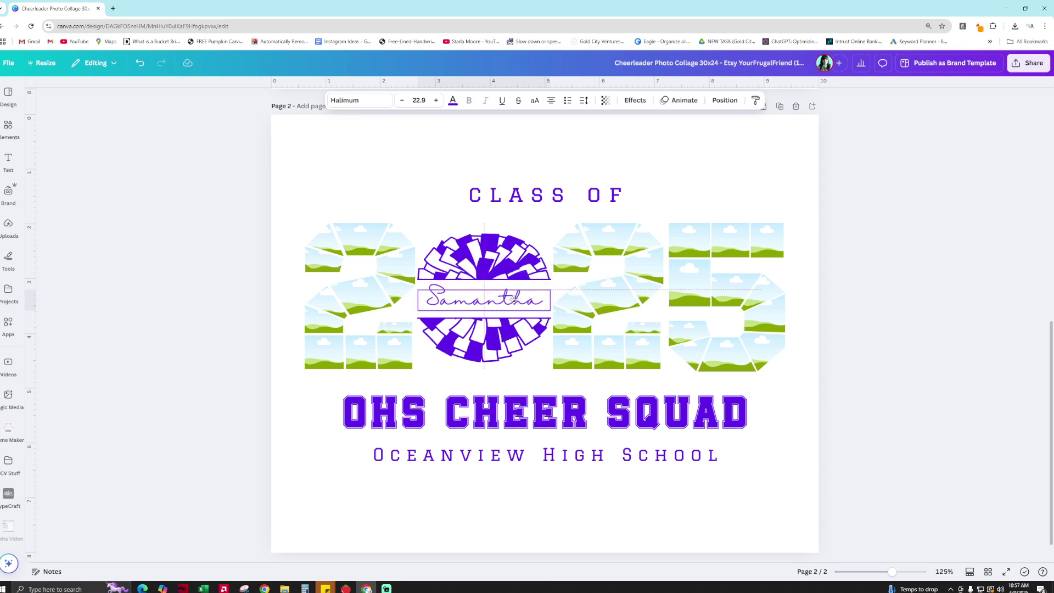
click(986, 301)
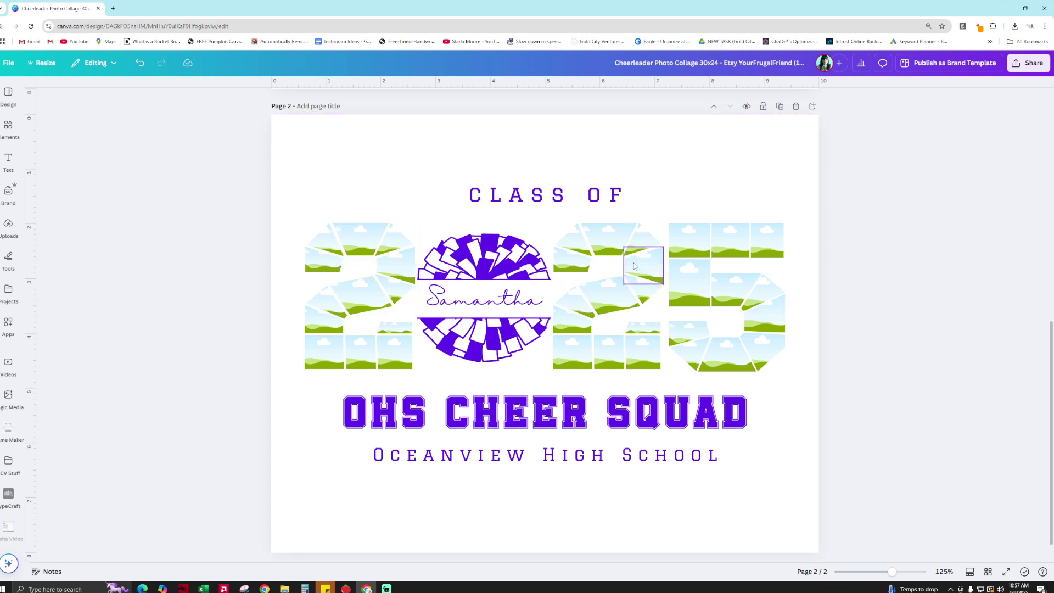
Add the recently used photo of three cheerleaders and place it in the upper-left end frame of the first "2"
click(8, 227)
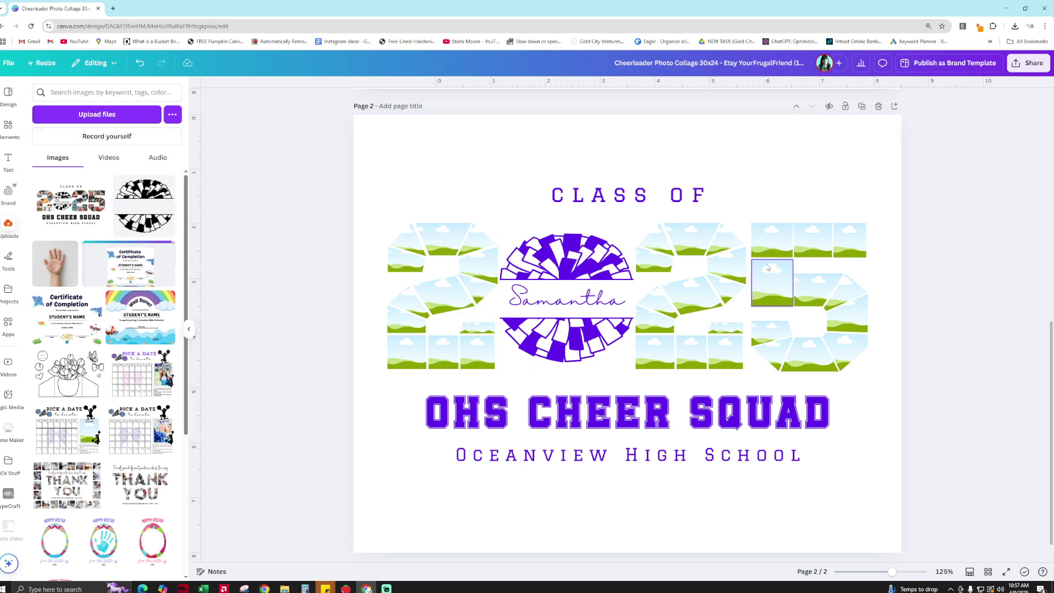
click(9, 131)
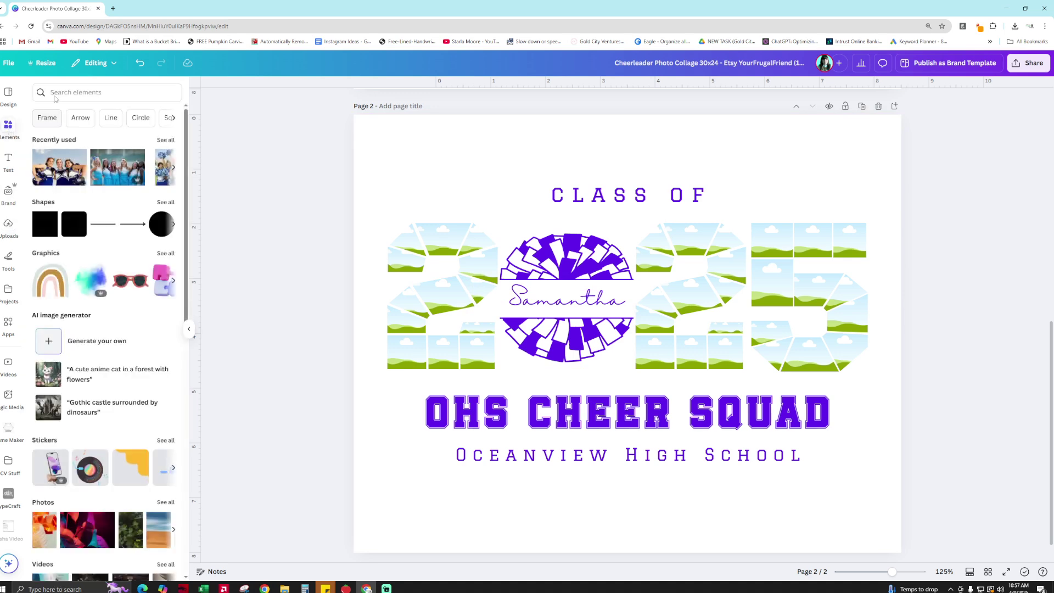
click(76, 166)
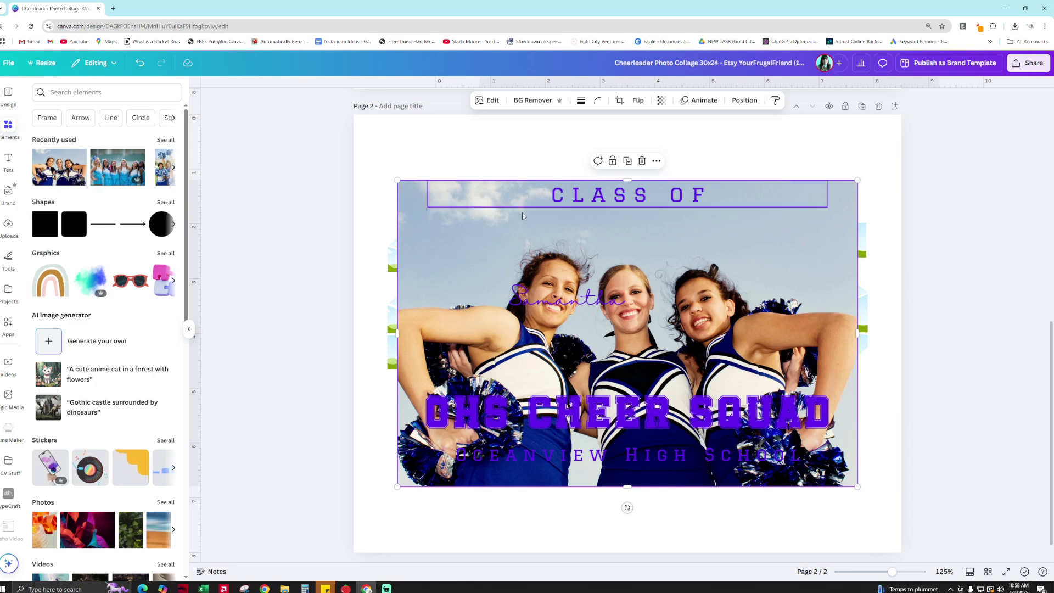
drag(475, 245, 401, 266)
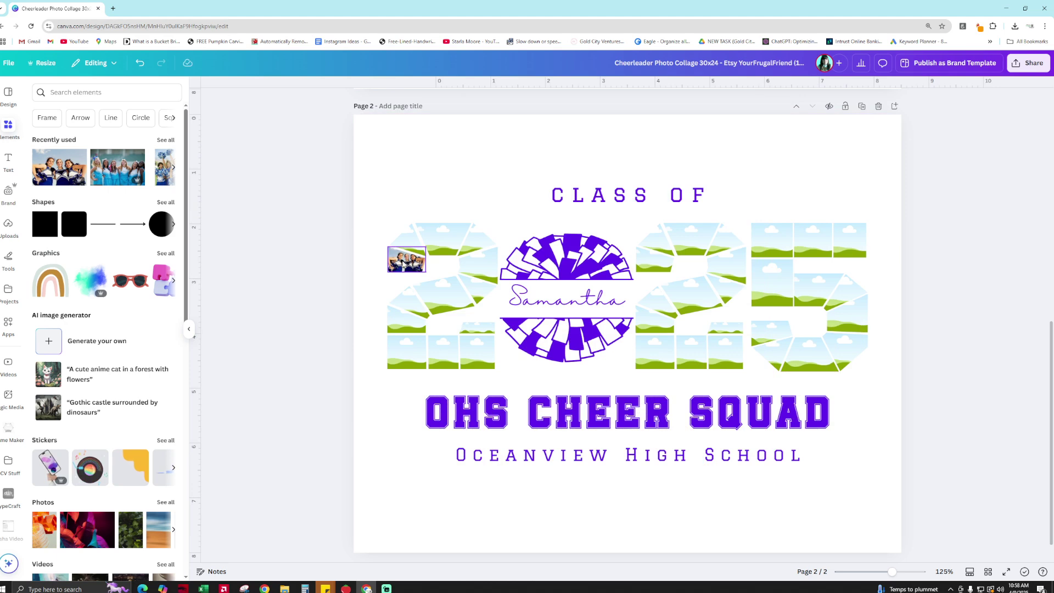
Adjust the position and crop of the three-cheerleader photo inside its frame in the first "2"
drag(401, 266, 427, 245)
double_click(401, 266)
key(Return)
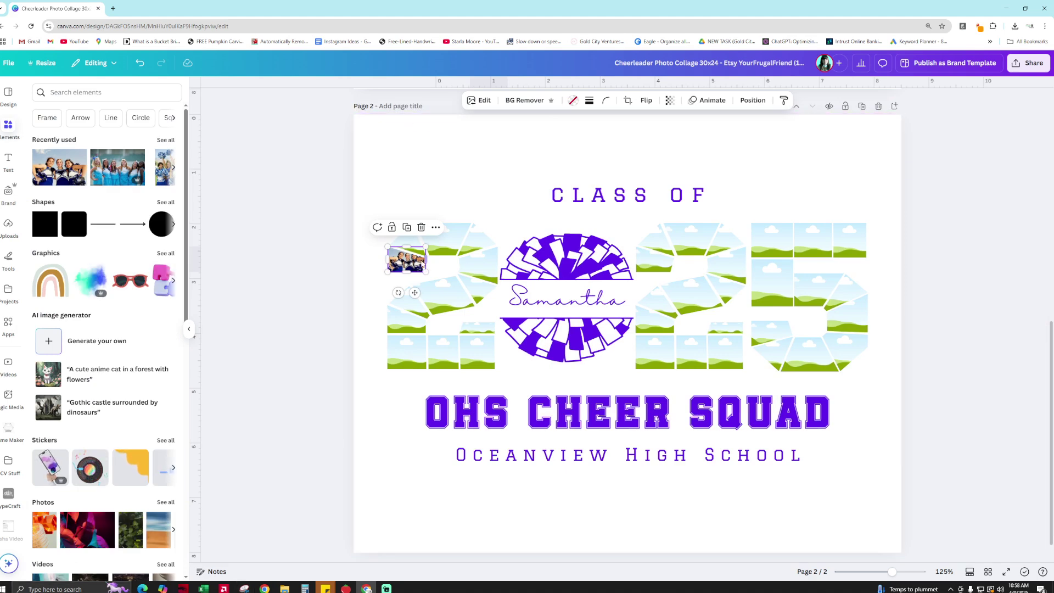
double_click(411, 268)
key(Return)
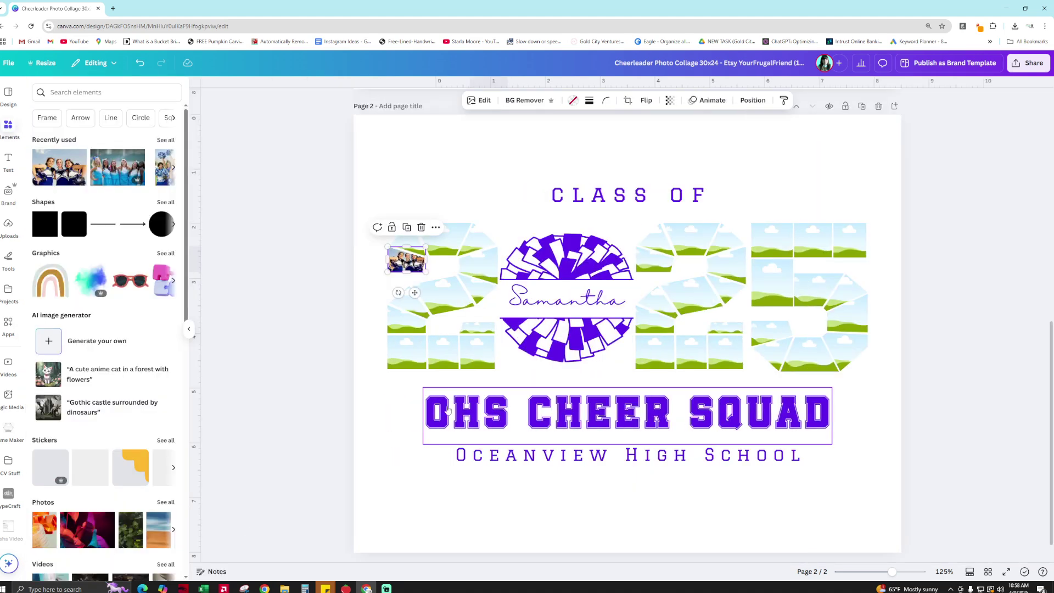
click(444, 173)
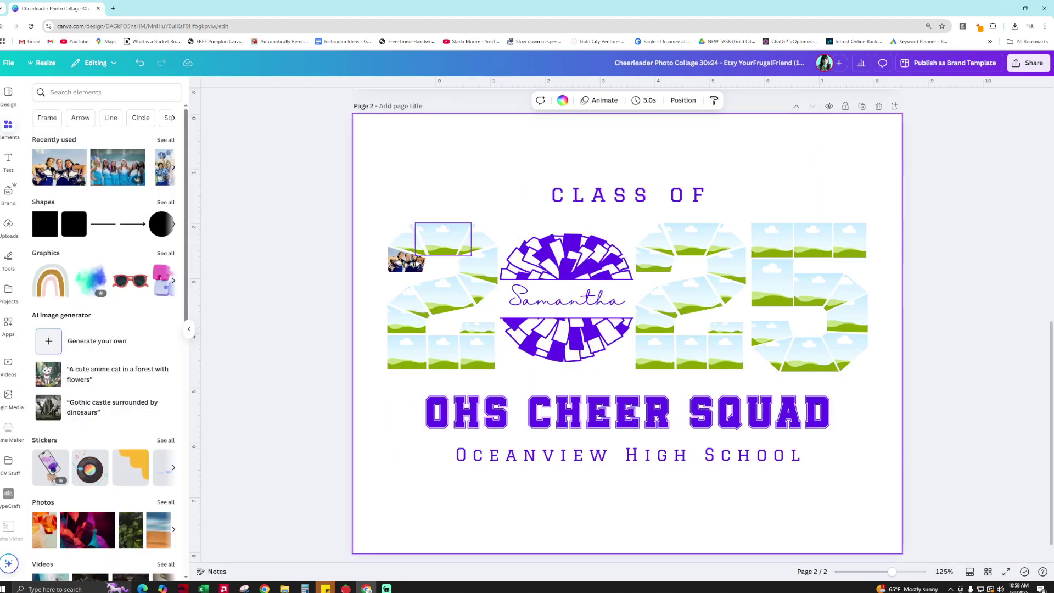
Delete the photo from its frame in the first "2" and fill the frame with the same three-cheerleader photo again
click(419, 267)
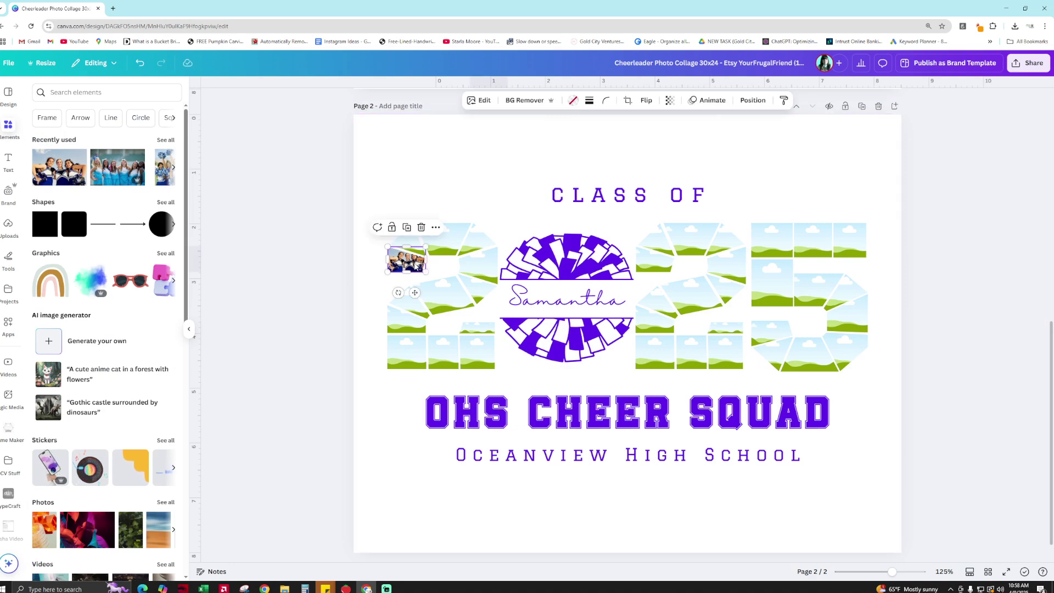
key(Delete)
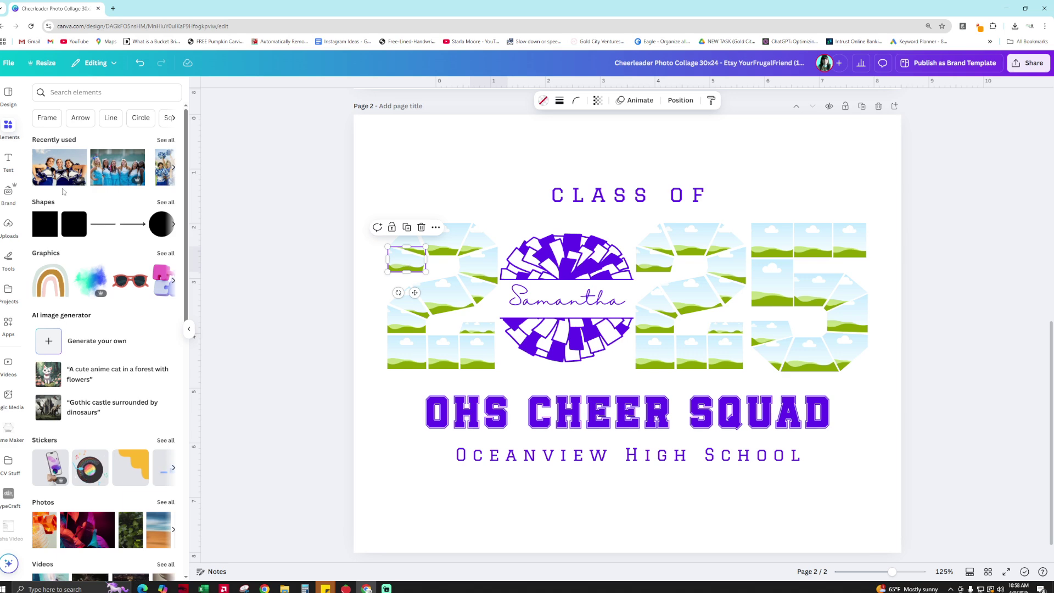
click(70, 171)
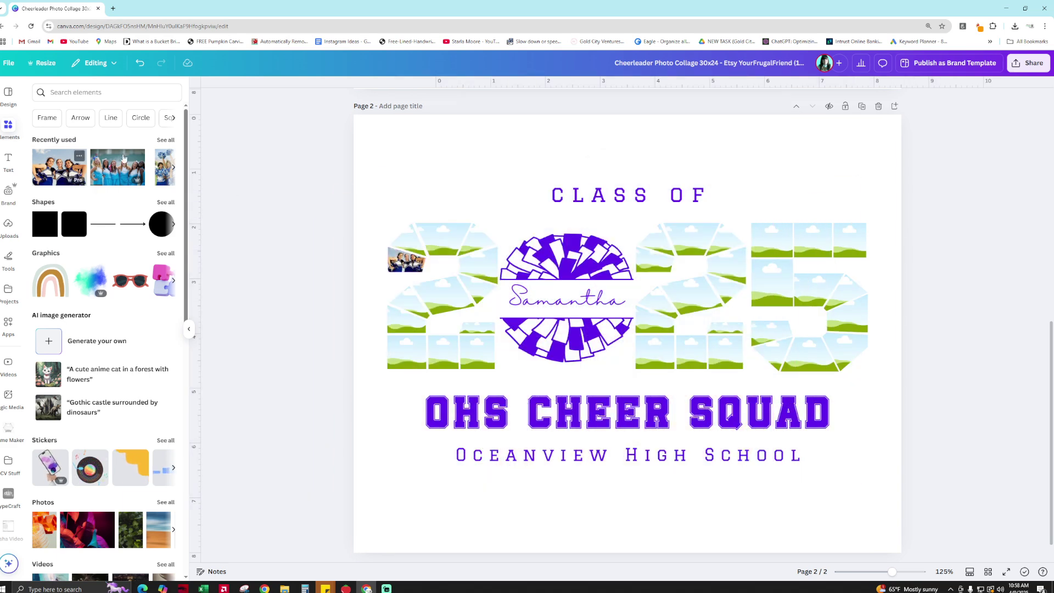
Replace the photo in the first "2" with the recently used group shot of cheerleaders in light blue, and delete it from the frame
click(124, 158)
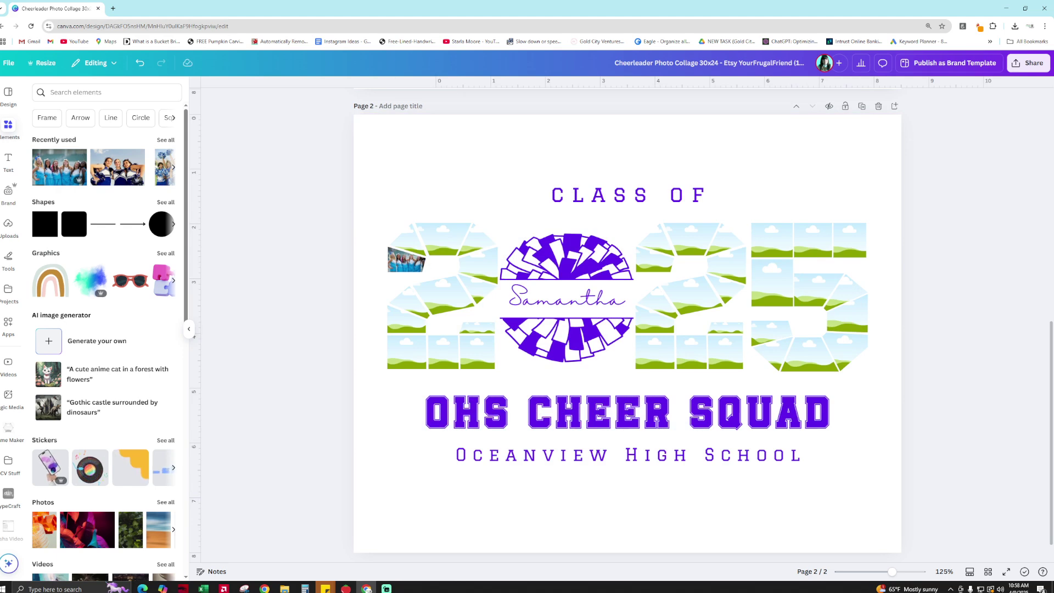
click(421, 265)
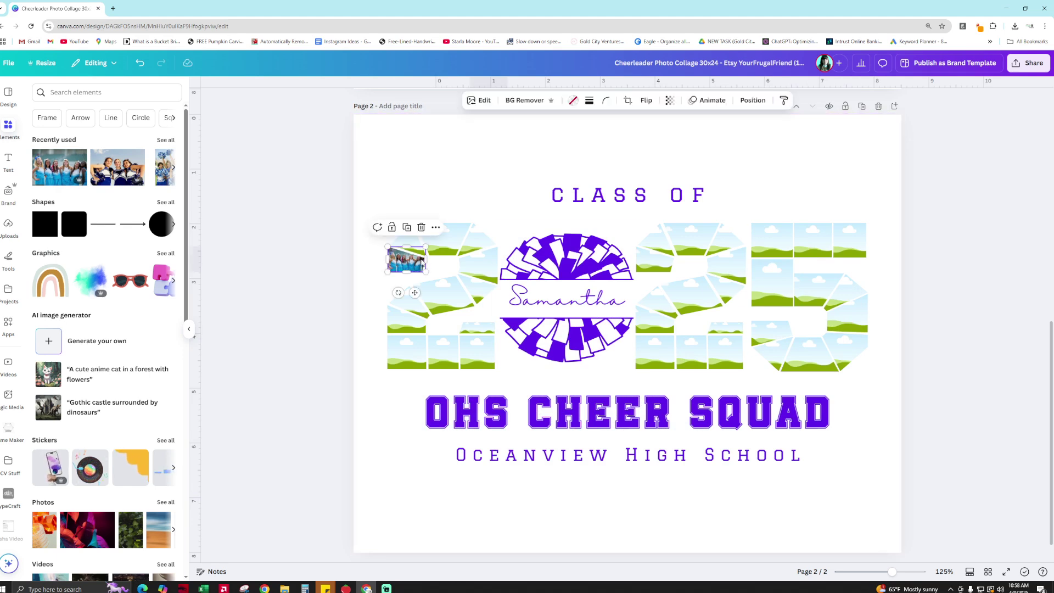
key(Delete)
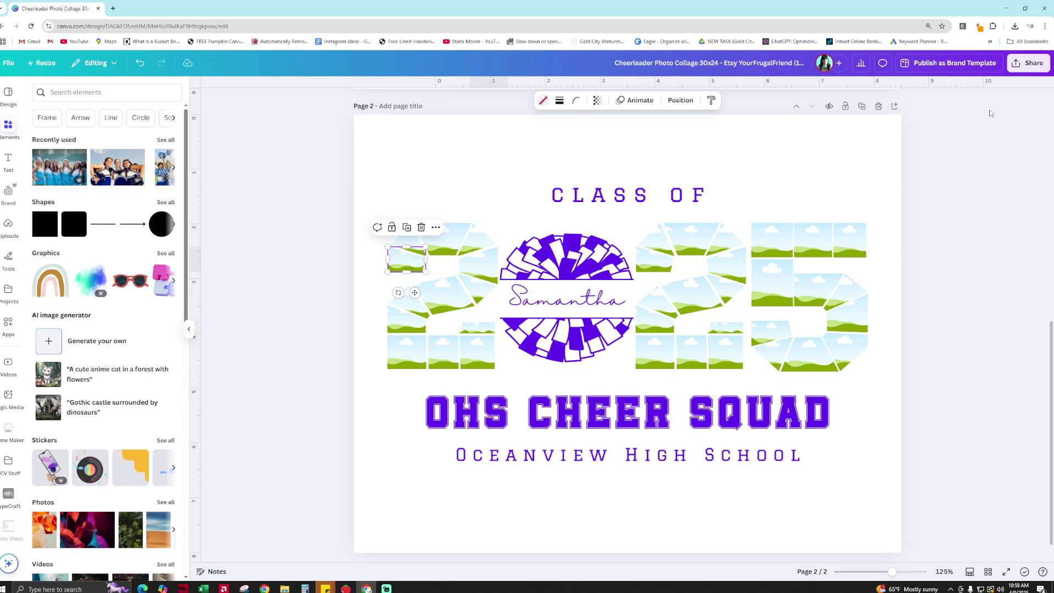
Review the download options for the collage, including file type, size and page selection, and close them without downloading
scroll(717, 530, up, 10)
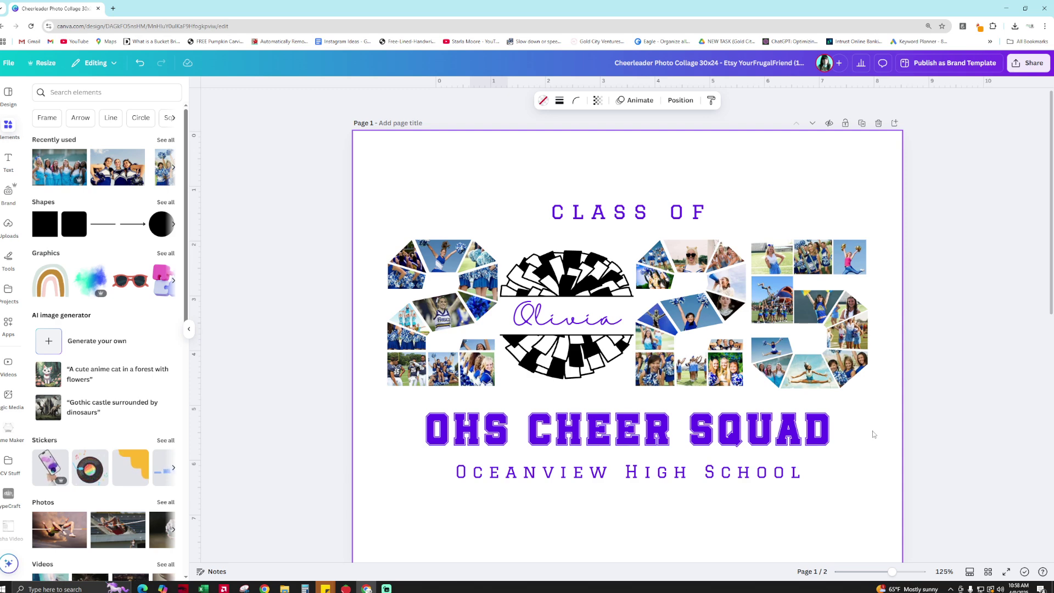
click(1030, 63)
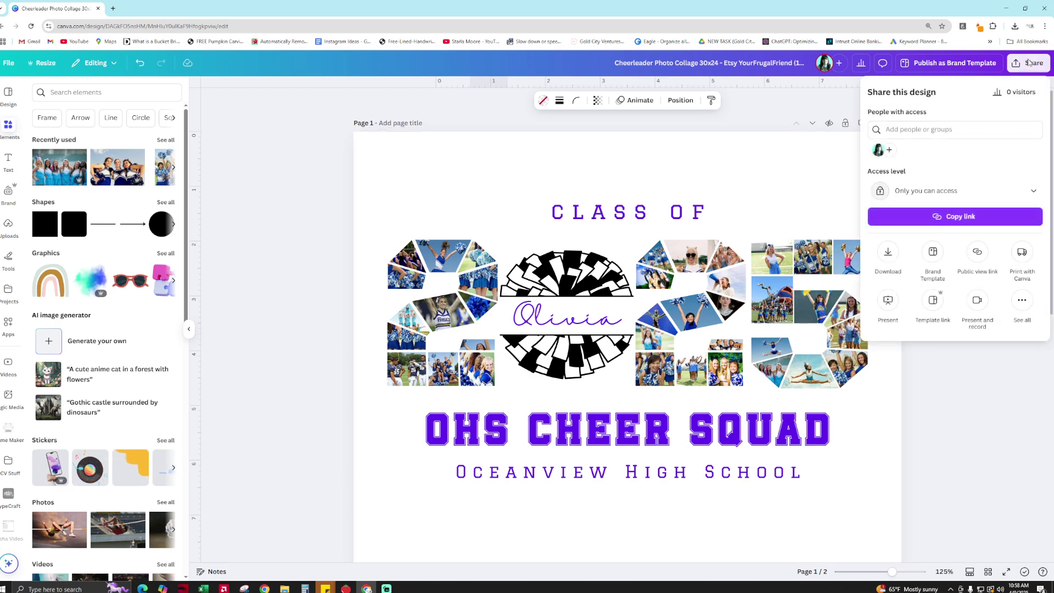
click(888, 254)
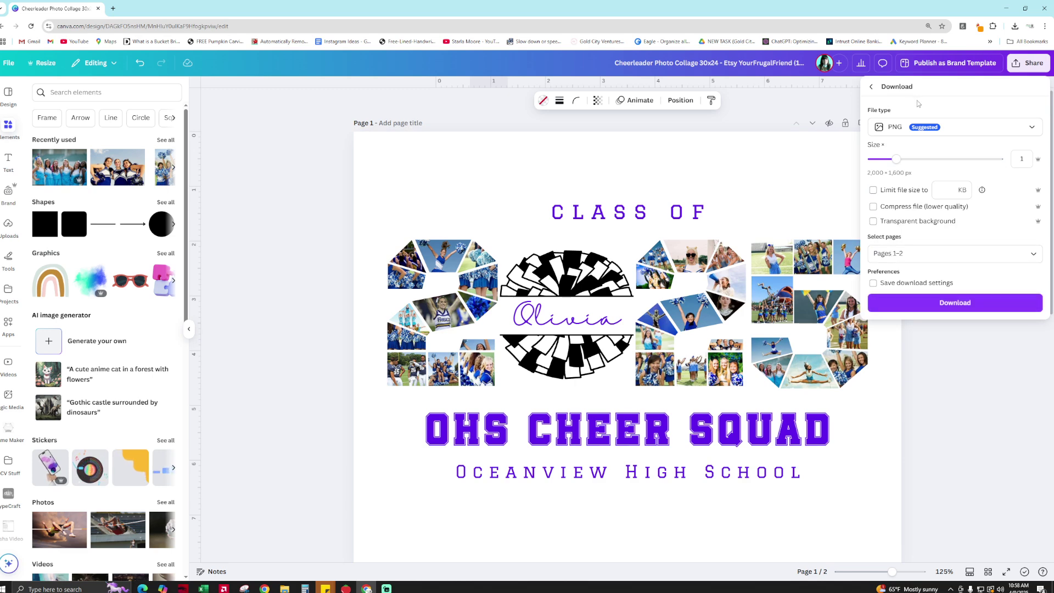
click(975, 410)
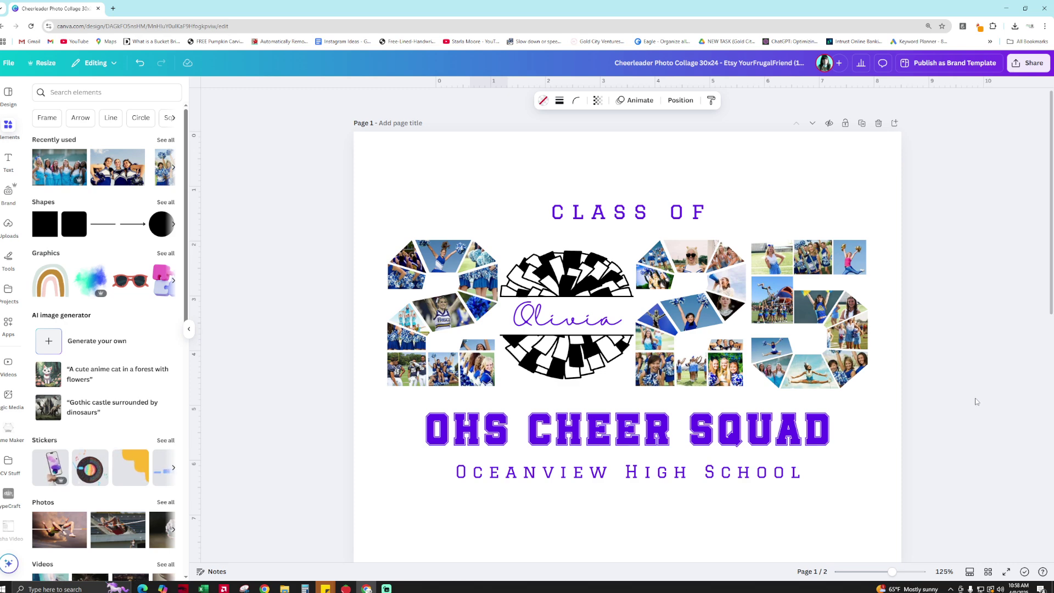
click(976, 401)
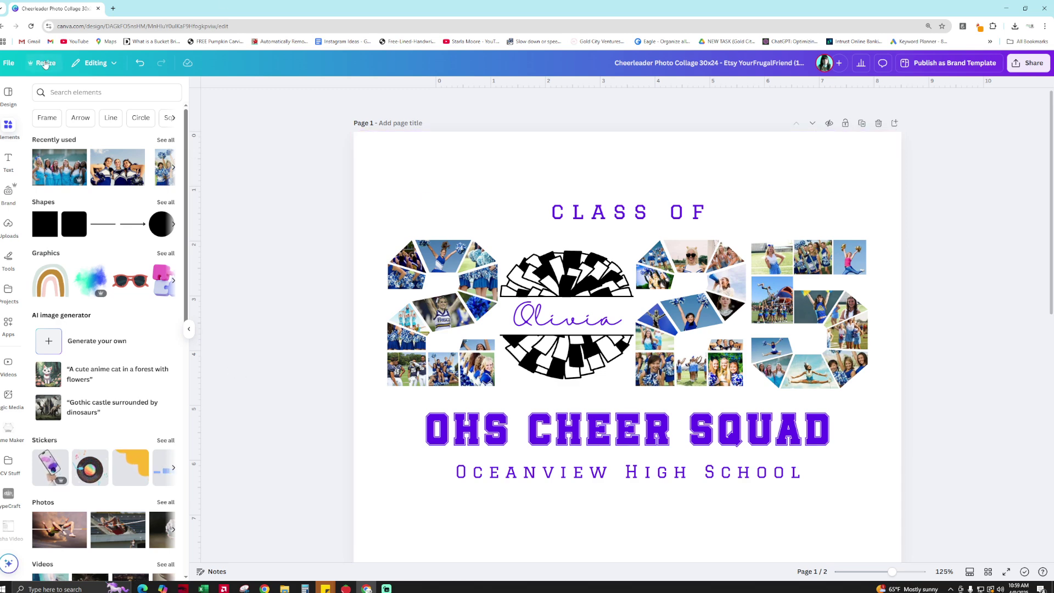
Open canva.com in a new browser tab and start a new custom-size design
click(113, 8)
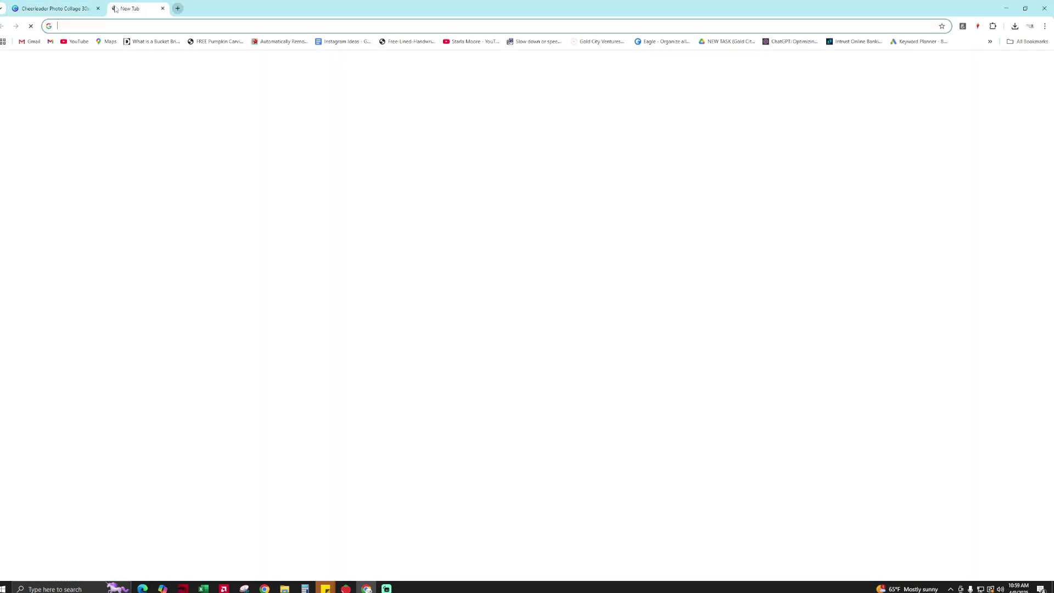
text(canva.com)
key(Return)
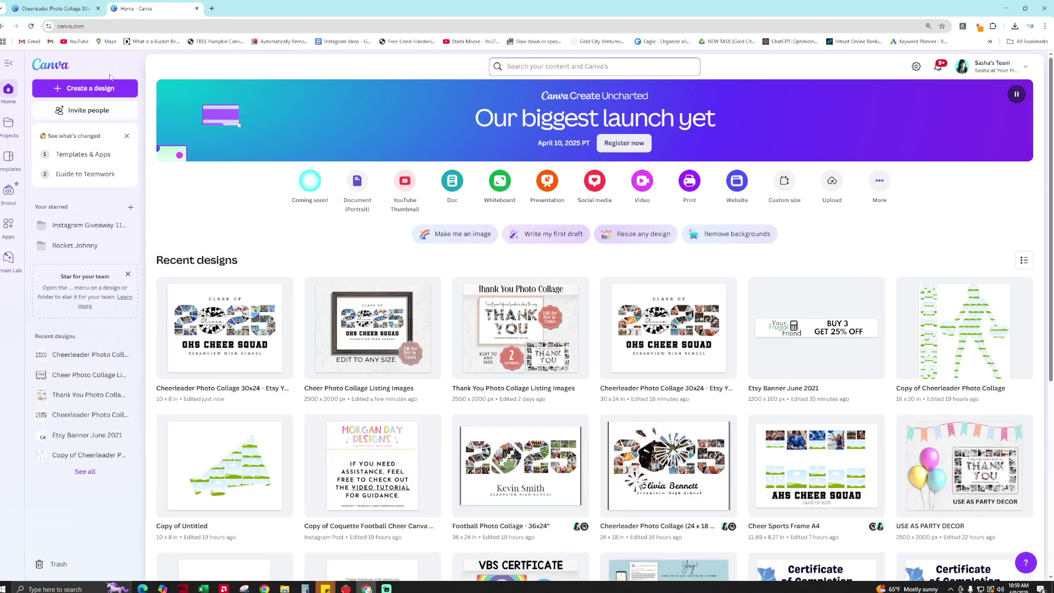
click(109, 89)
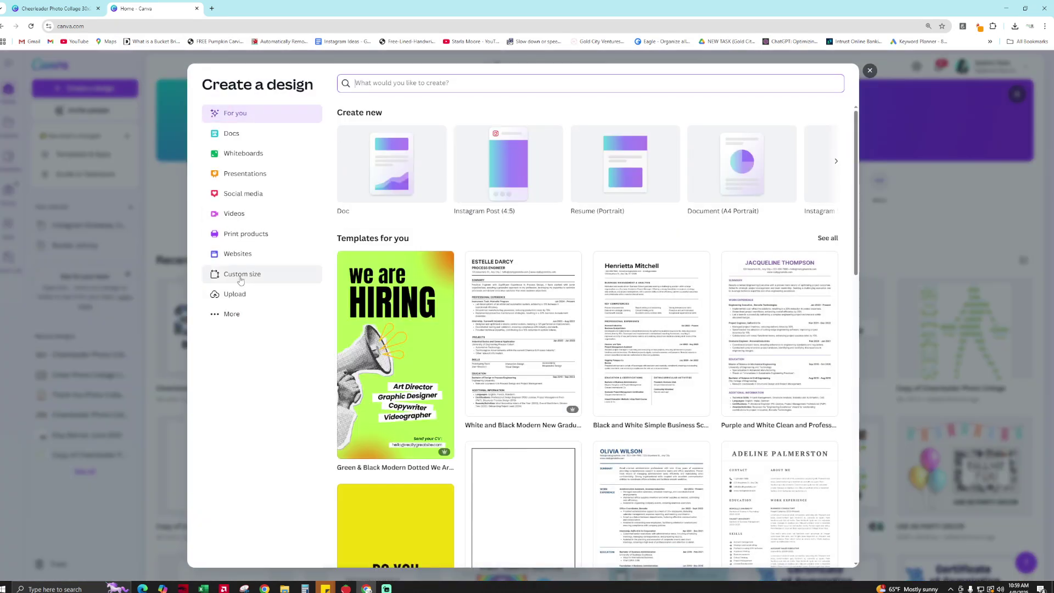
click(243, 276)
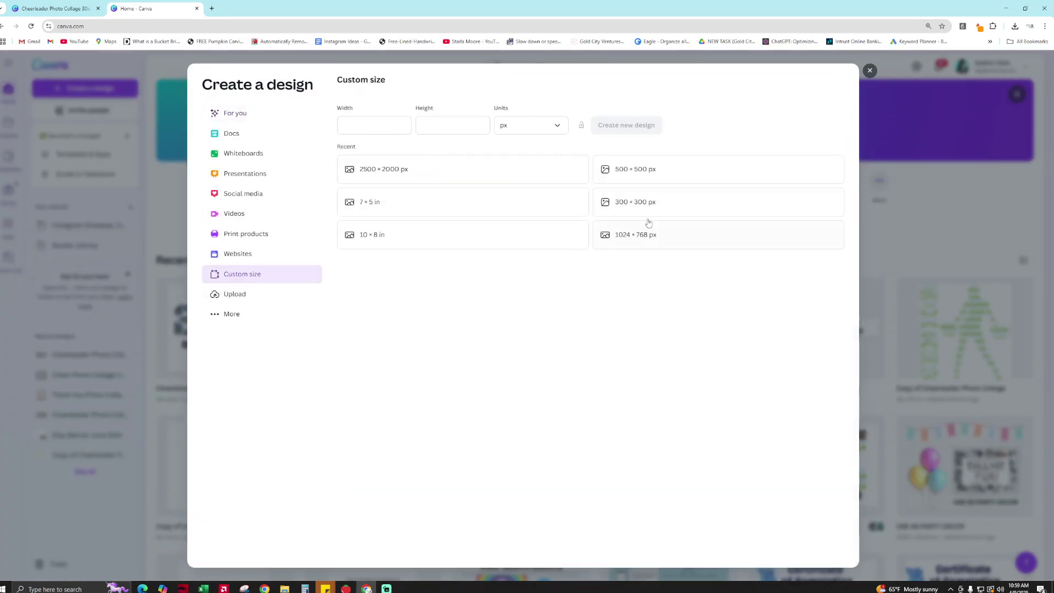
Set the units to inches with width 24 and height 16, and create the blank design
click(540, 112)
click(529, 125)
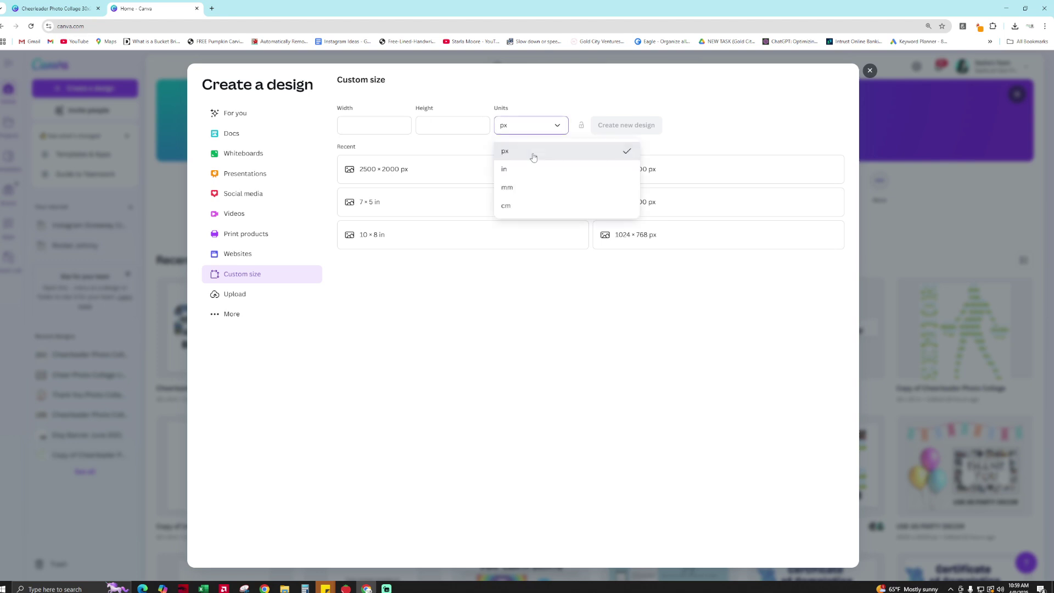
click(529, 154)
click(529, 129)
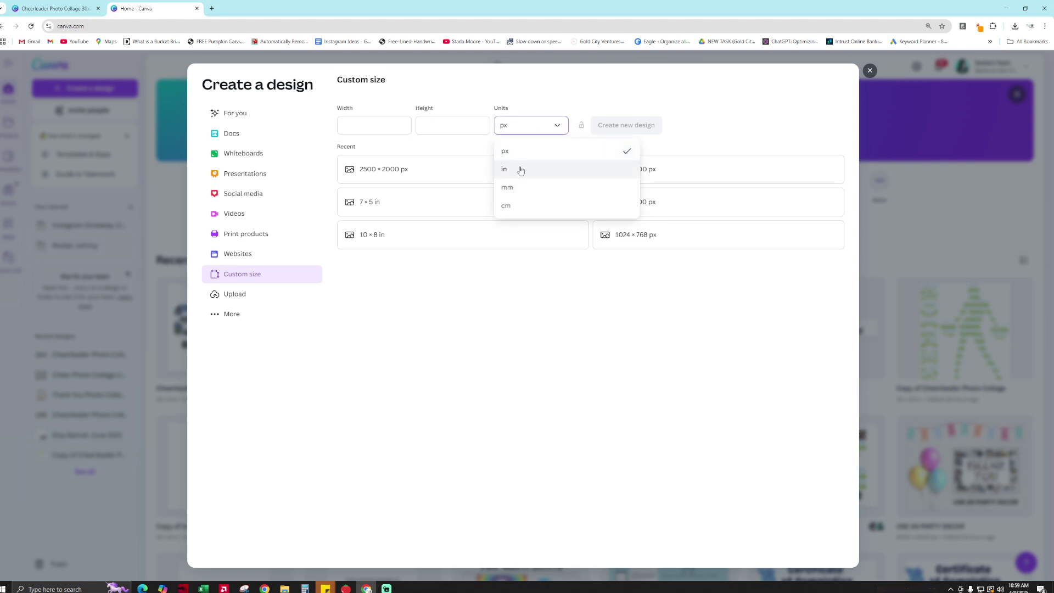
click(520, 170)
click(555, 125)
click(378, 126)
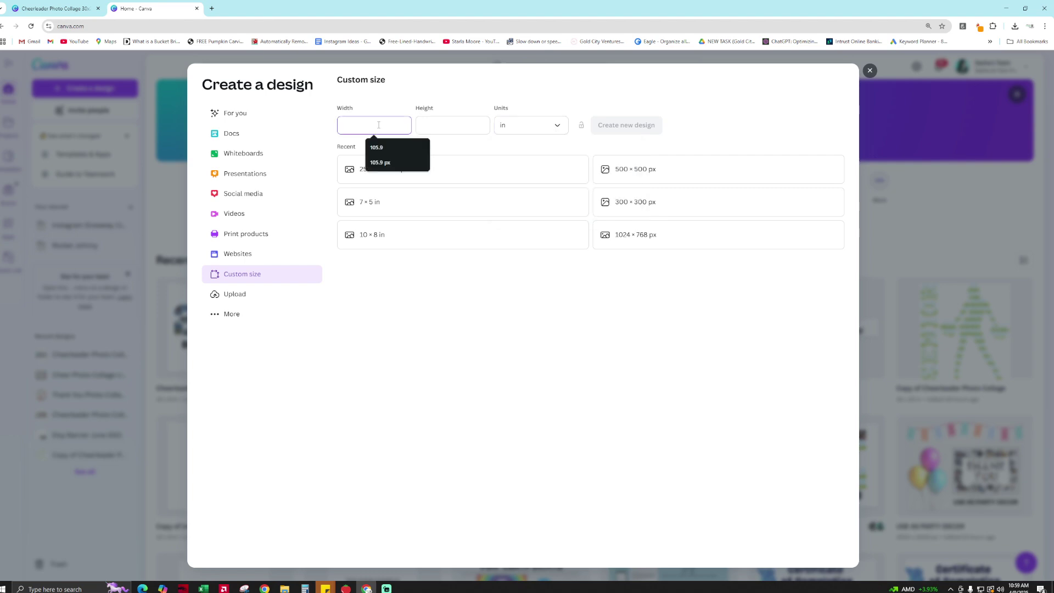
text(24)
key(Tab)
text(1)
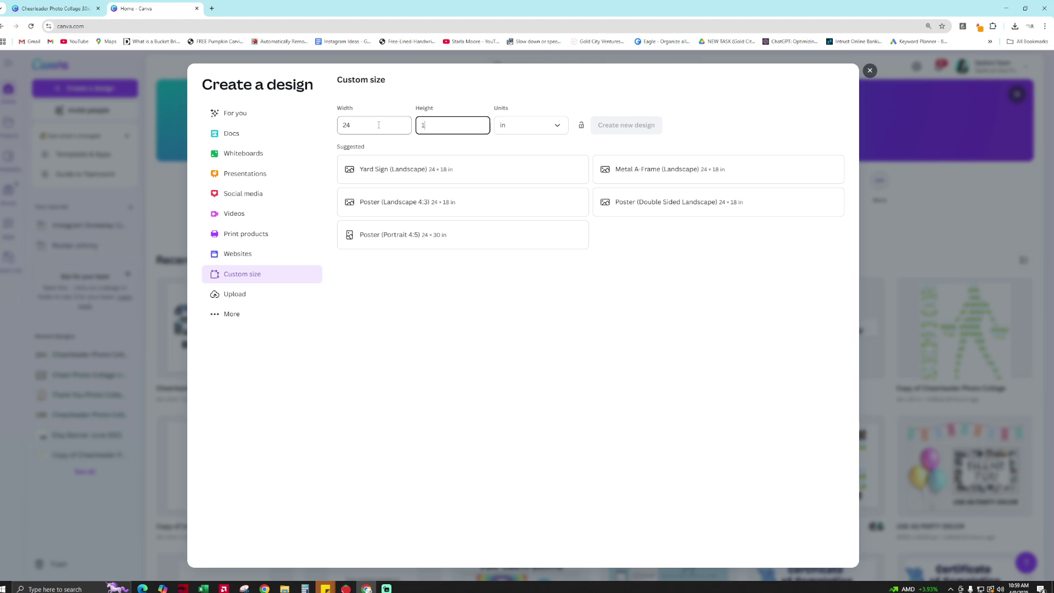
click(638, 130)
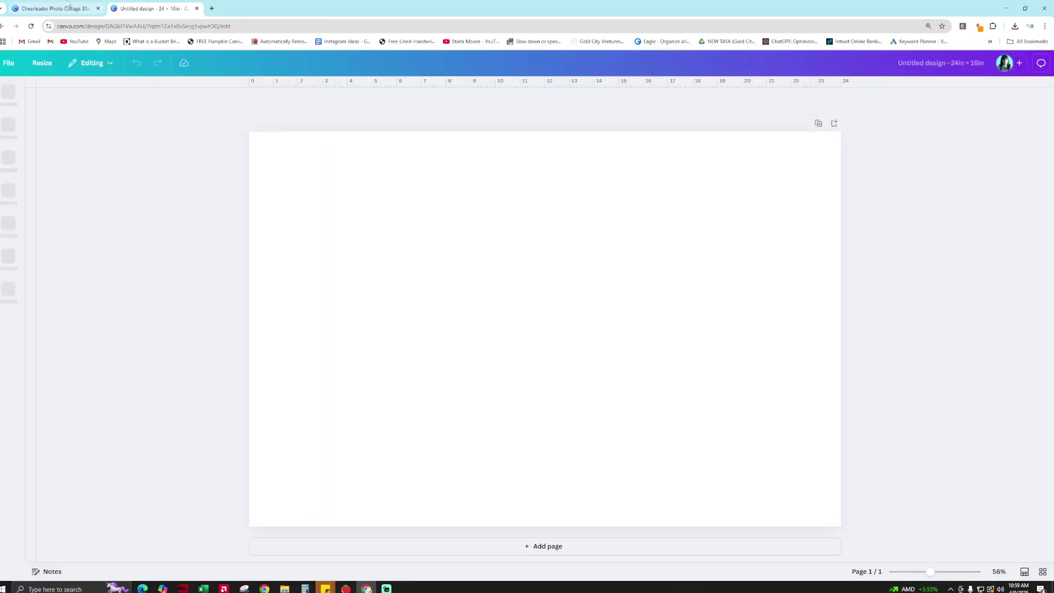
Copy all elements on page 1 of the cheerleader collage and paste them into the blank 24 × 16 in design
click(65, 4)
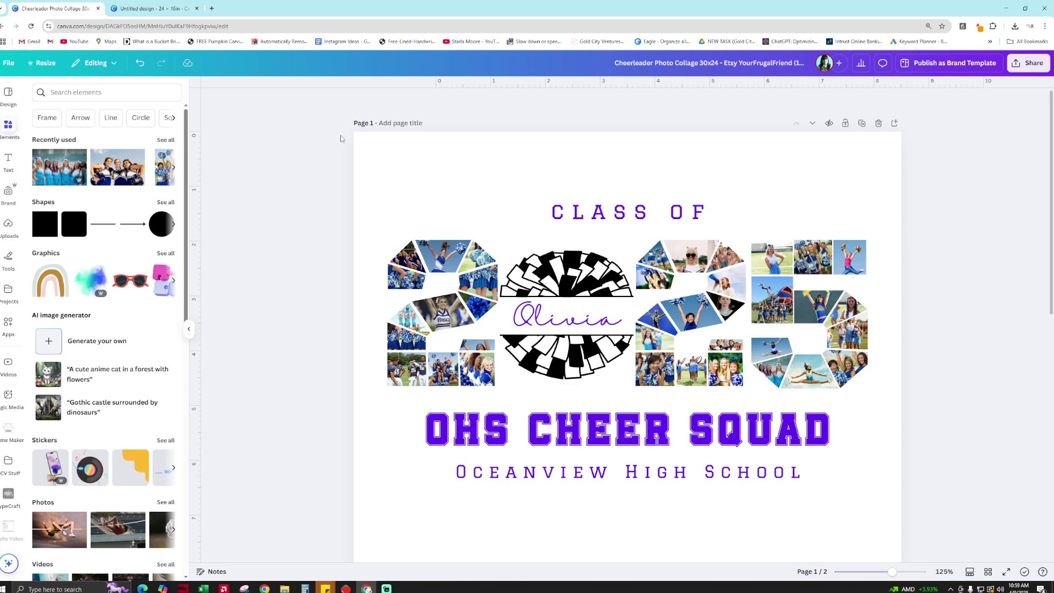
drag(428, 210, 917, 537)
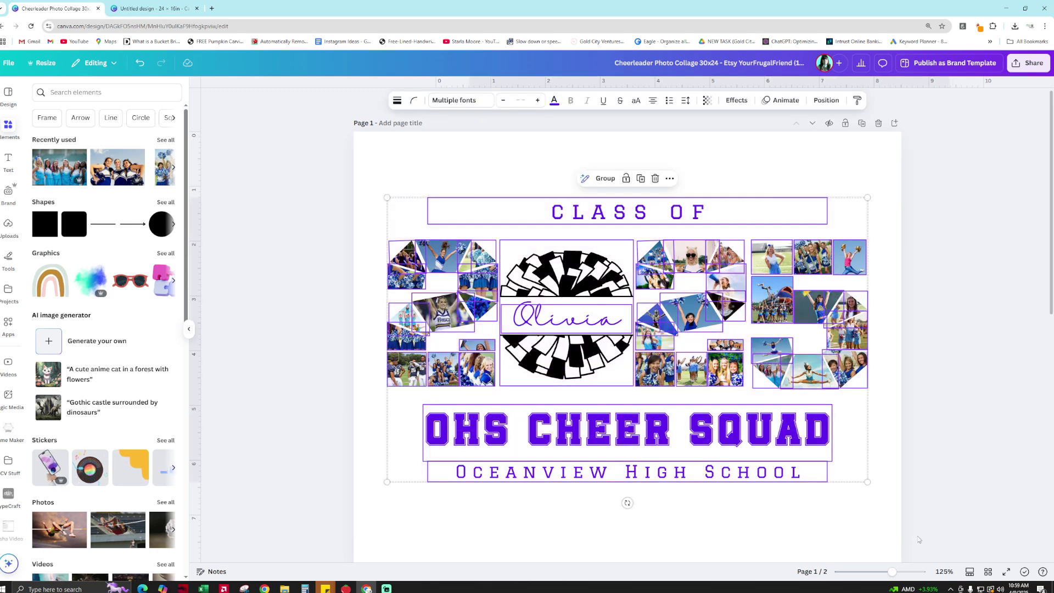
right_click(578, 280)
click(605, 288)
key(ctrl+Tab)
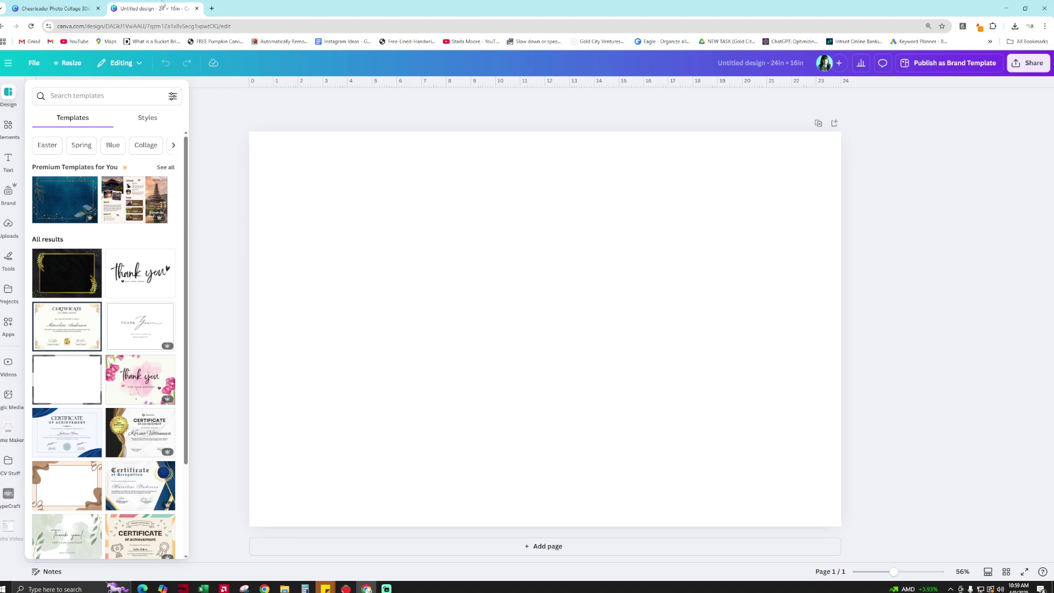
click(544, 383)
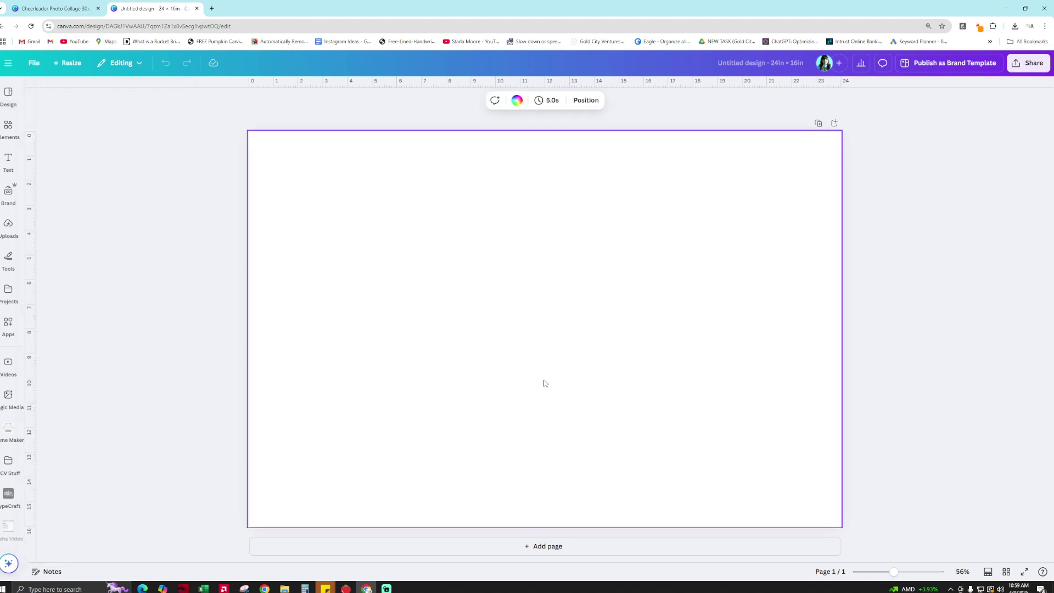
key(ctrl+v)
right_click(459, 219)
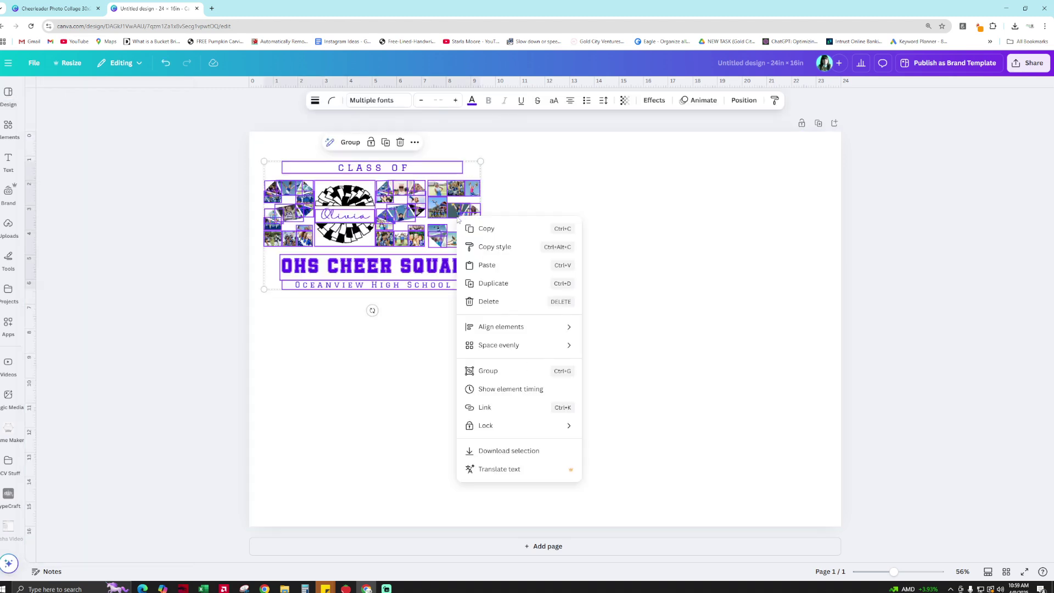
click(501, 266)
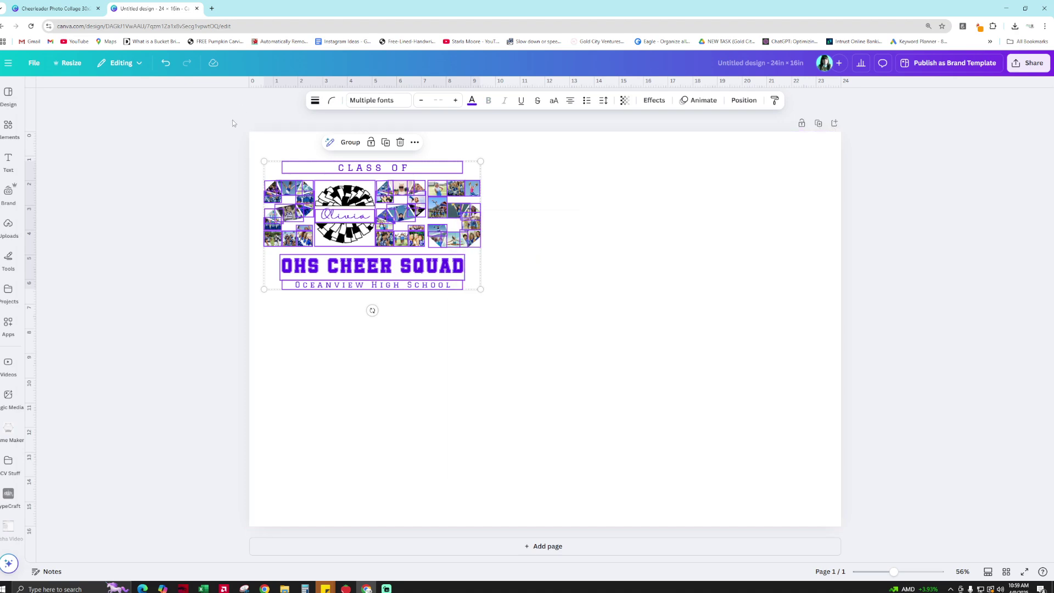
Enlarge the pasted collage proportionally to about 22 in wide and centre it on the page
drag(480, 288, 827, 497)
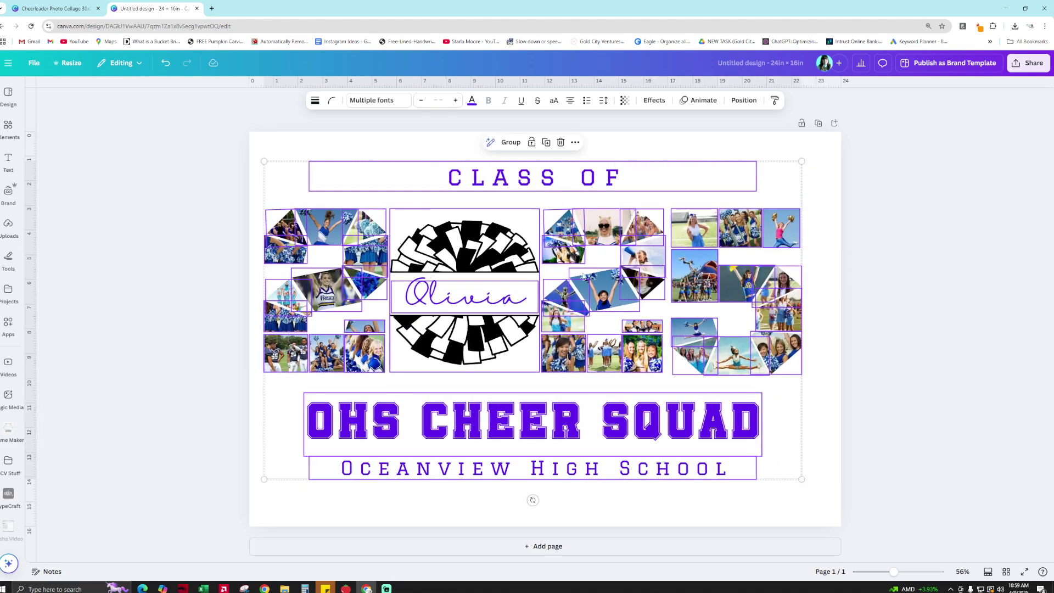
drag(579, 274, 594, 282)
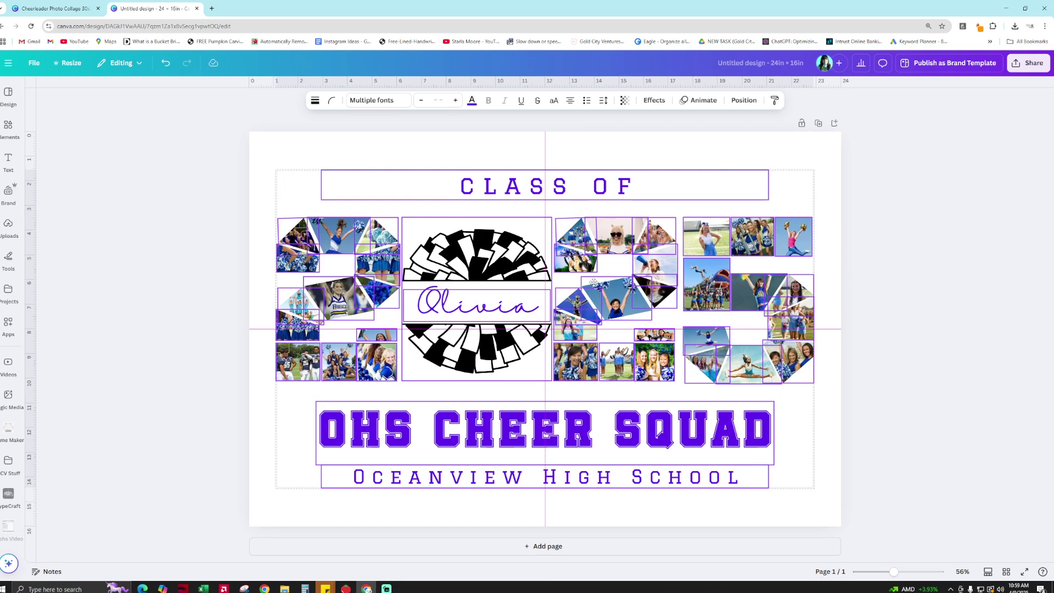
drag(593, 283, 594, 282)
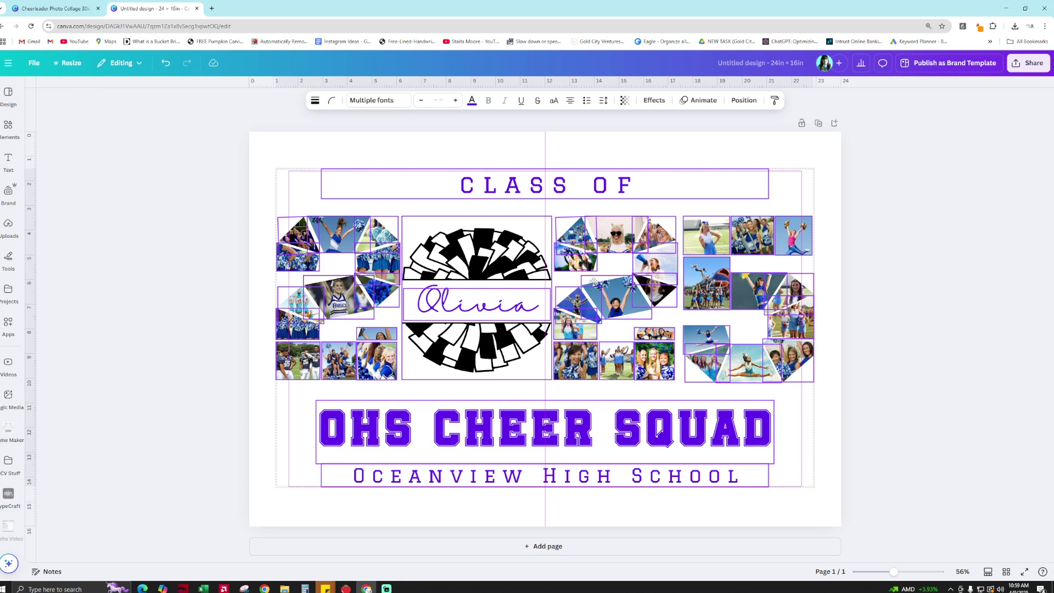
click(917, 343)
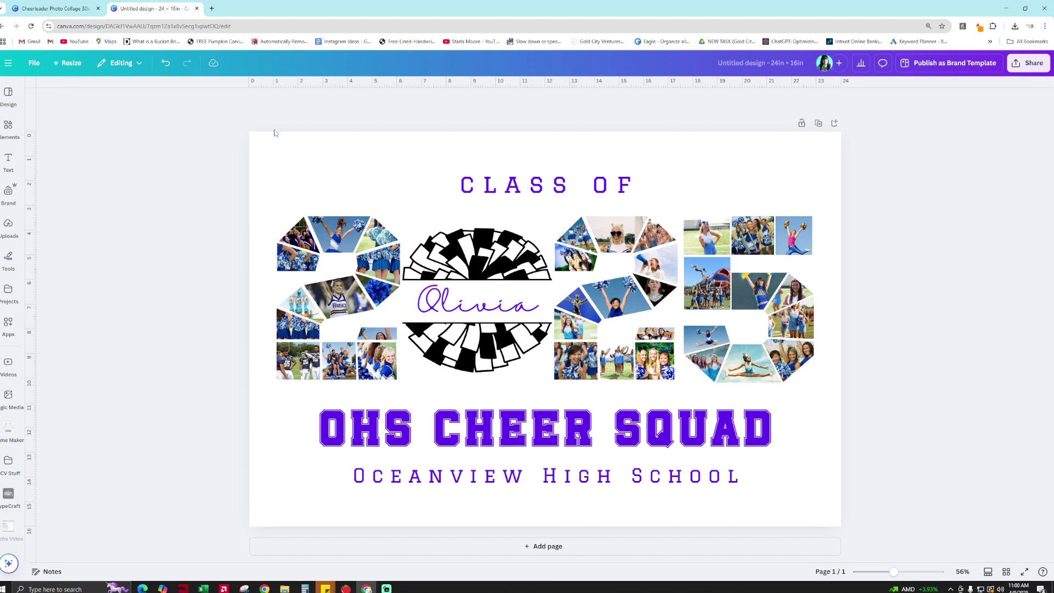
Select the whole collage, shrink it to about 21 in wide and reposition it near the page centre
drag(274, 129, 817, 508)
drag(814, 169, 793, 181)
drag(741, 249, 749, 245)
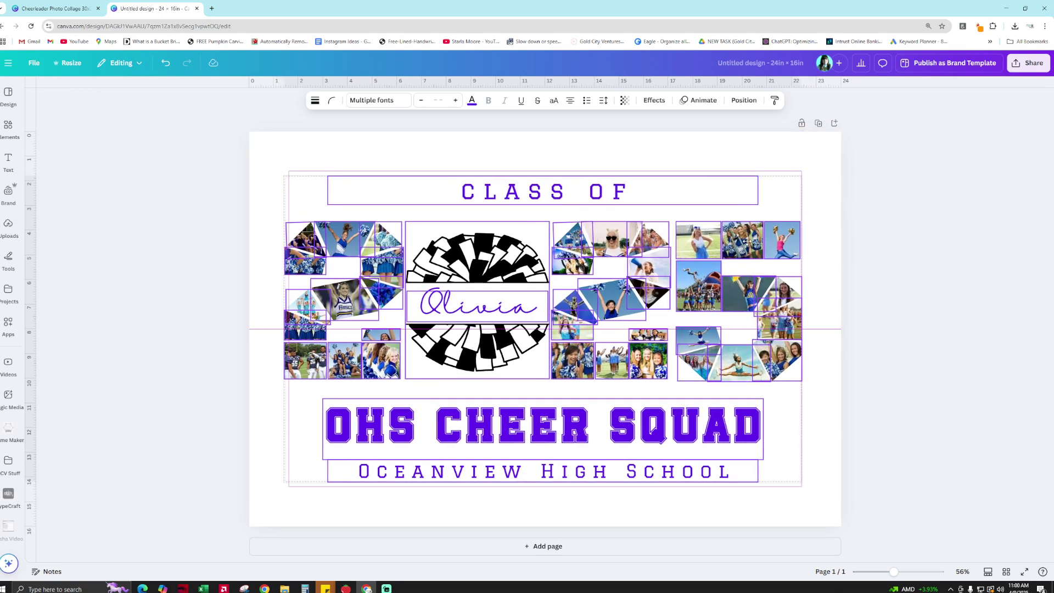
click(835, 248)
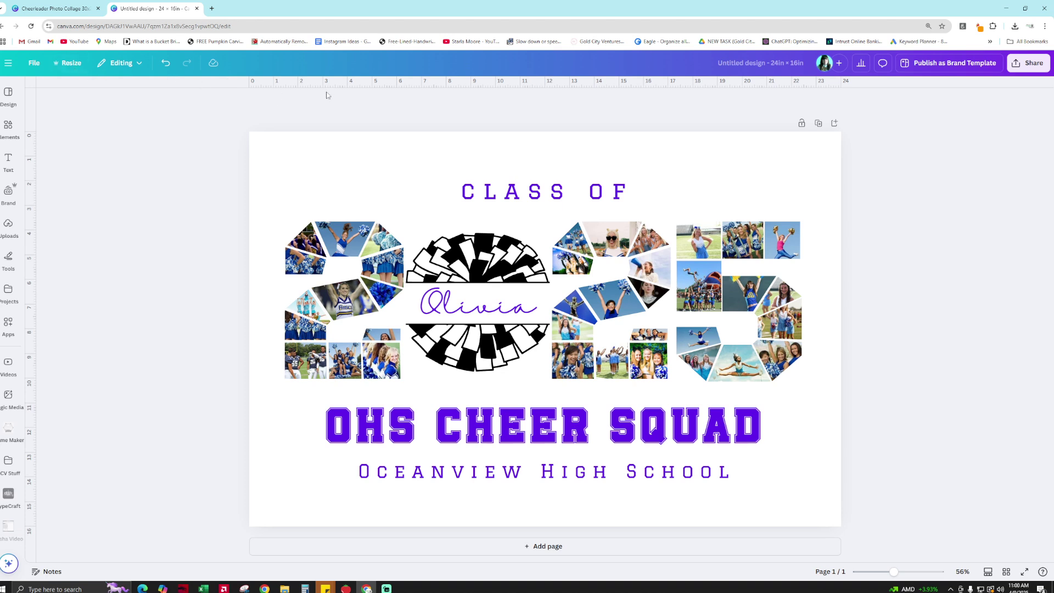
Open the file options for the 24 × 16 in design
click(36, 63)
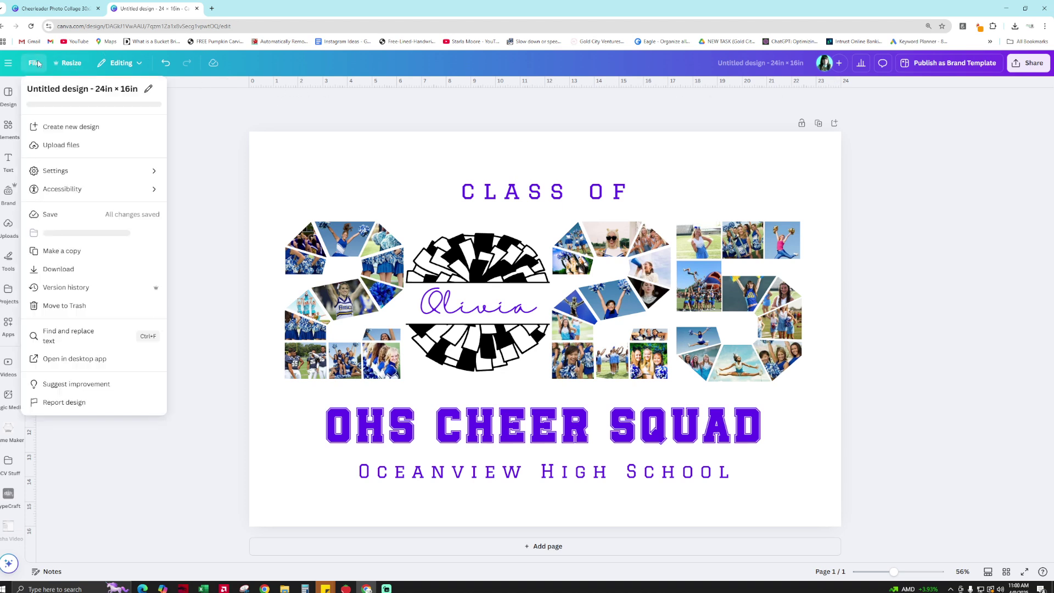